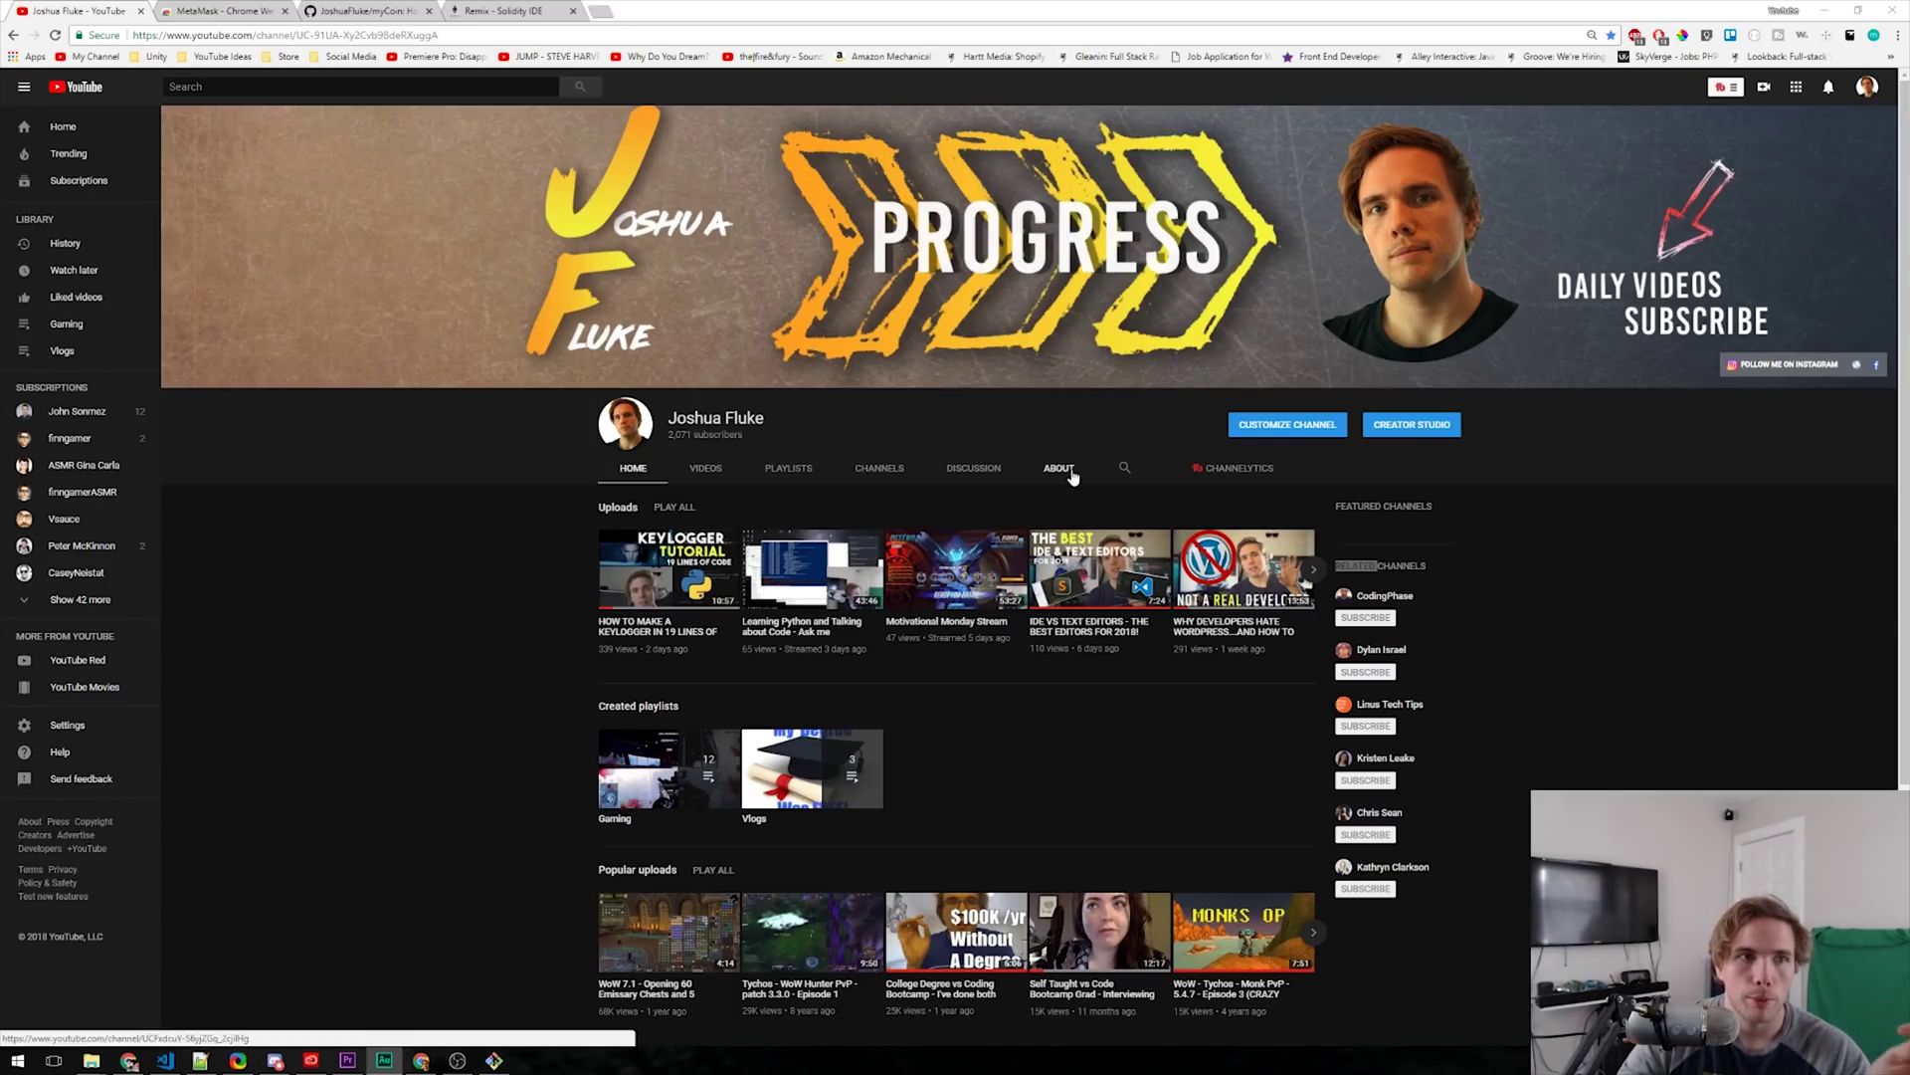
- Switch from the YouTube channel to the MetaMask Chrome Web Store tab
click(235, 9)
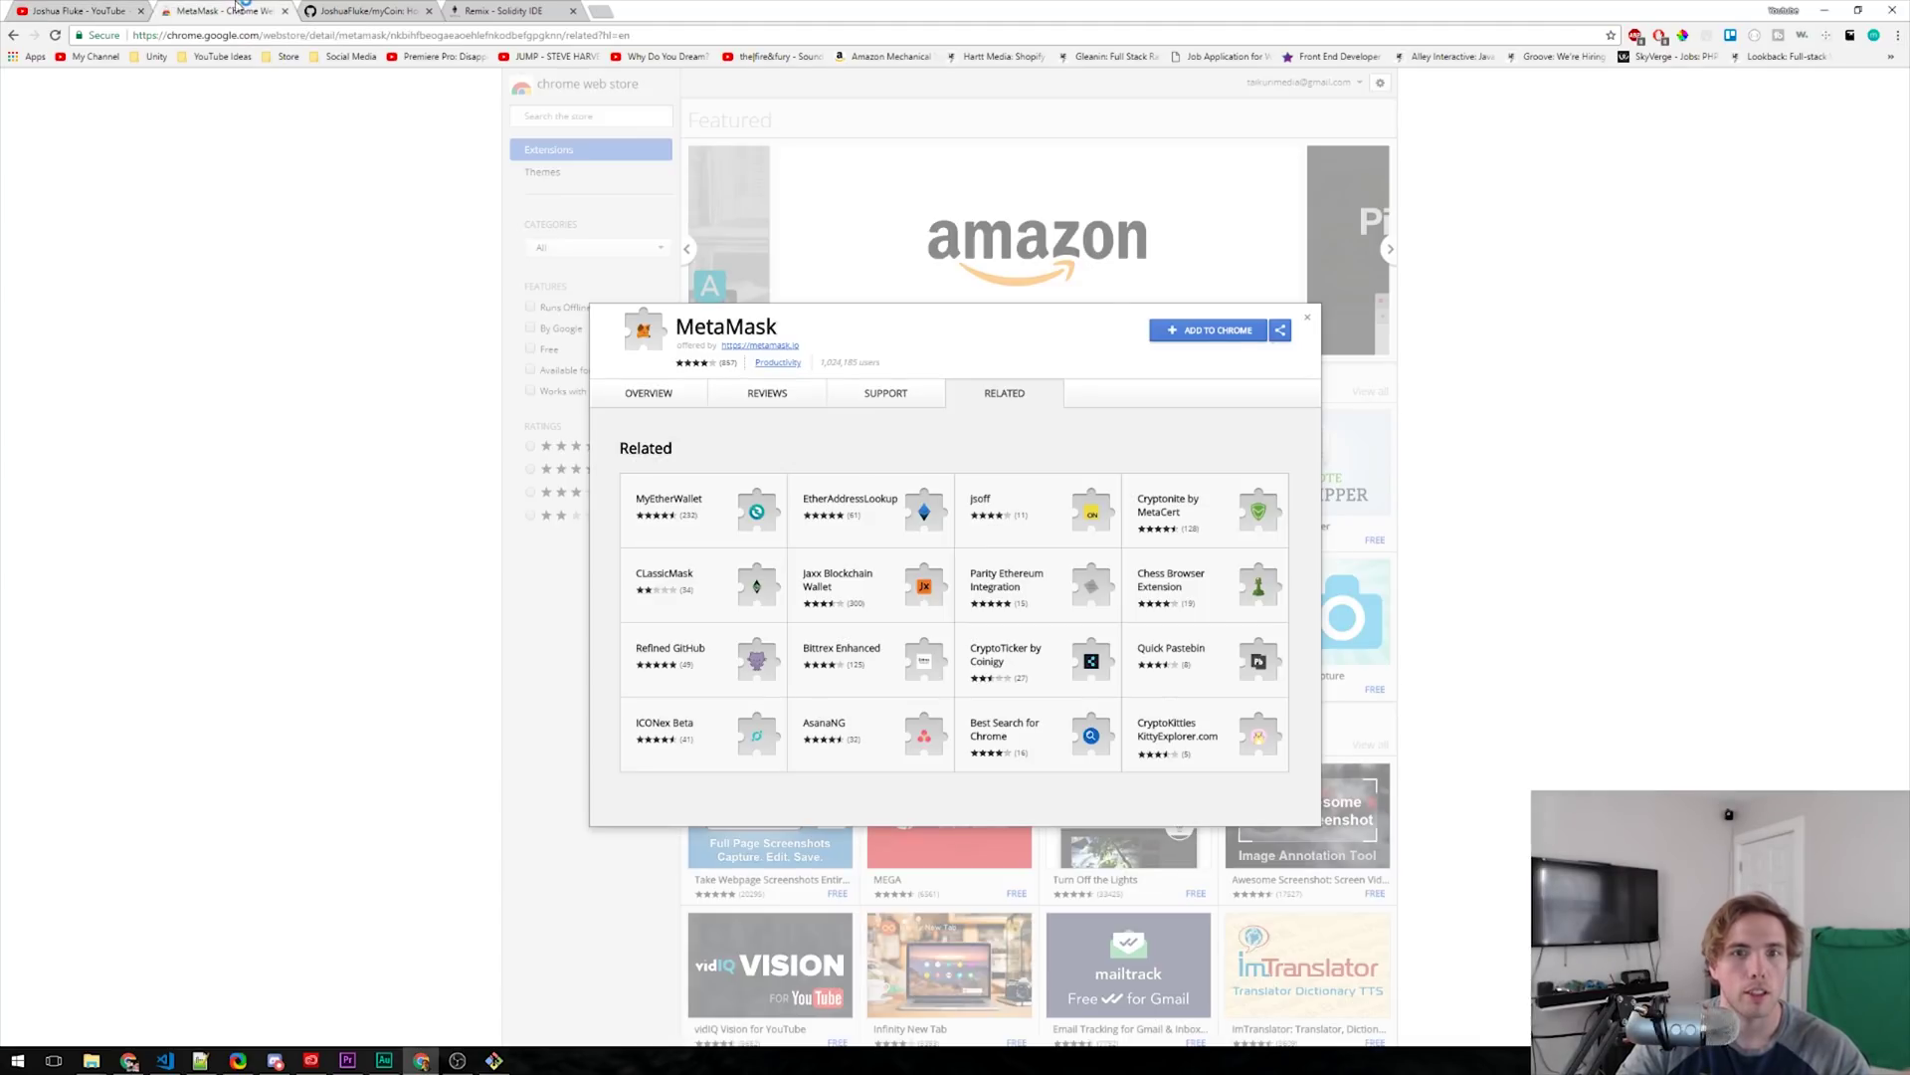
- Add the MetaMask extension to Chrome and confirm the installation
click(1232, 344)
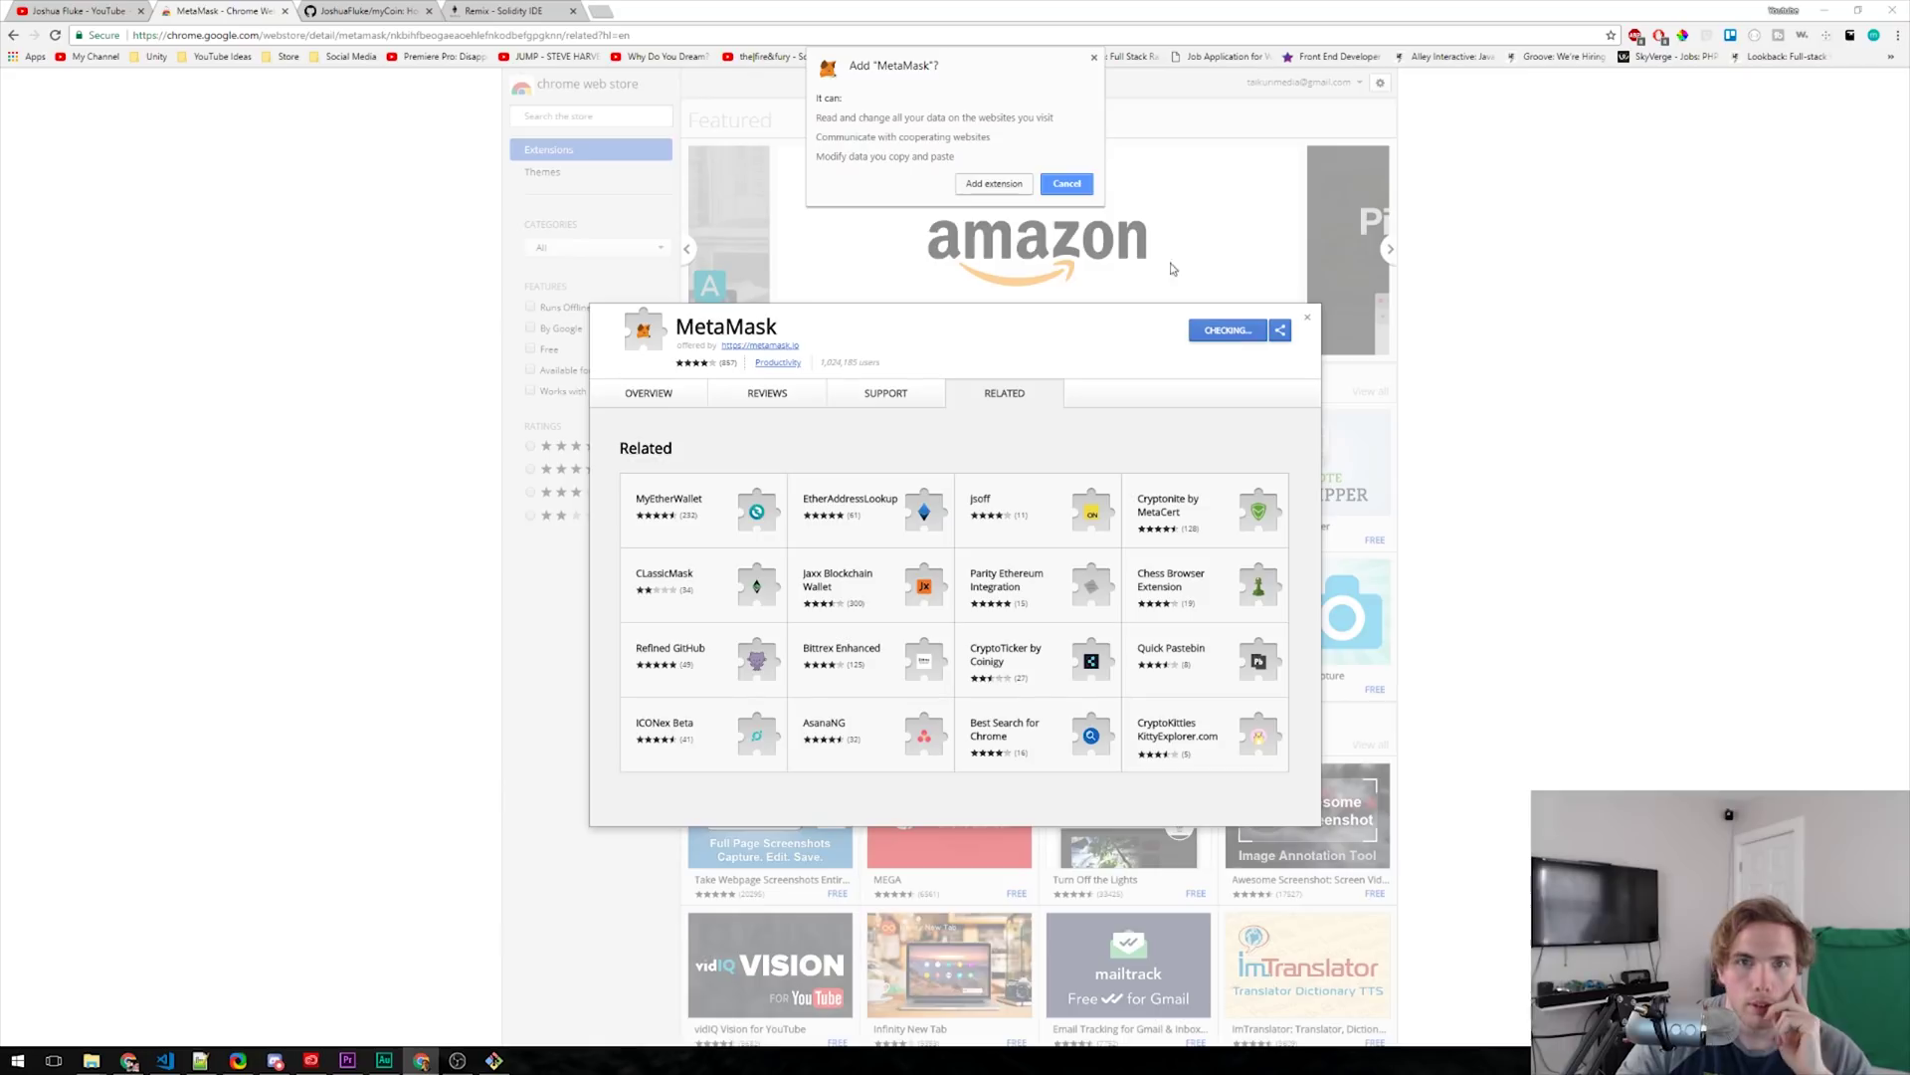
click(1005, 192)
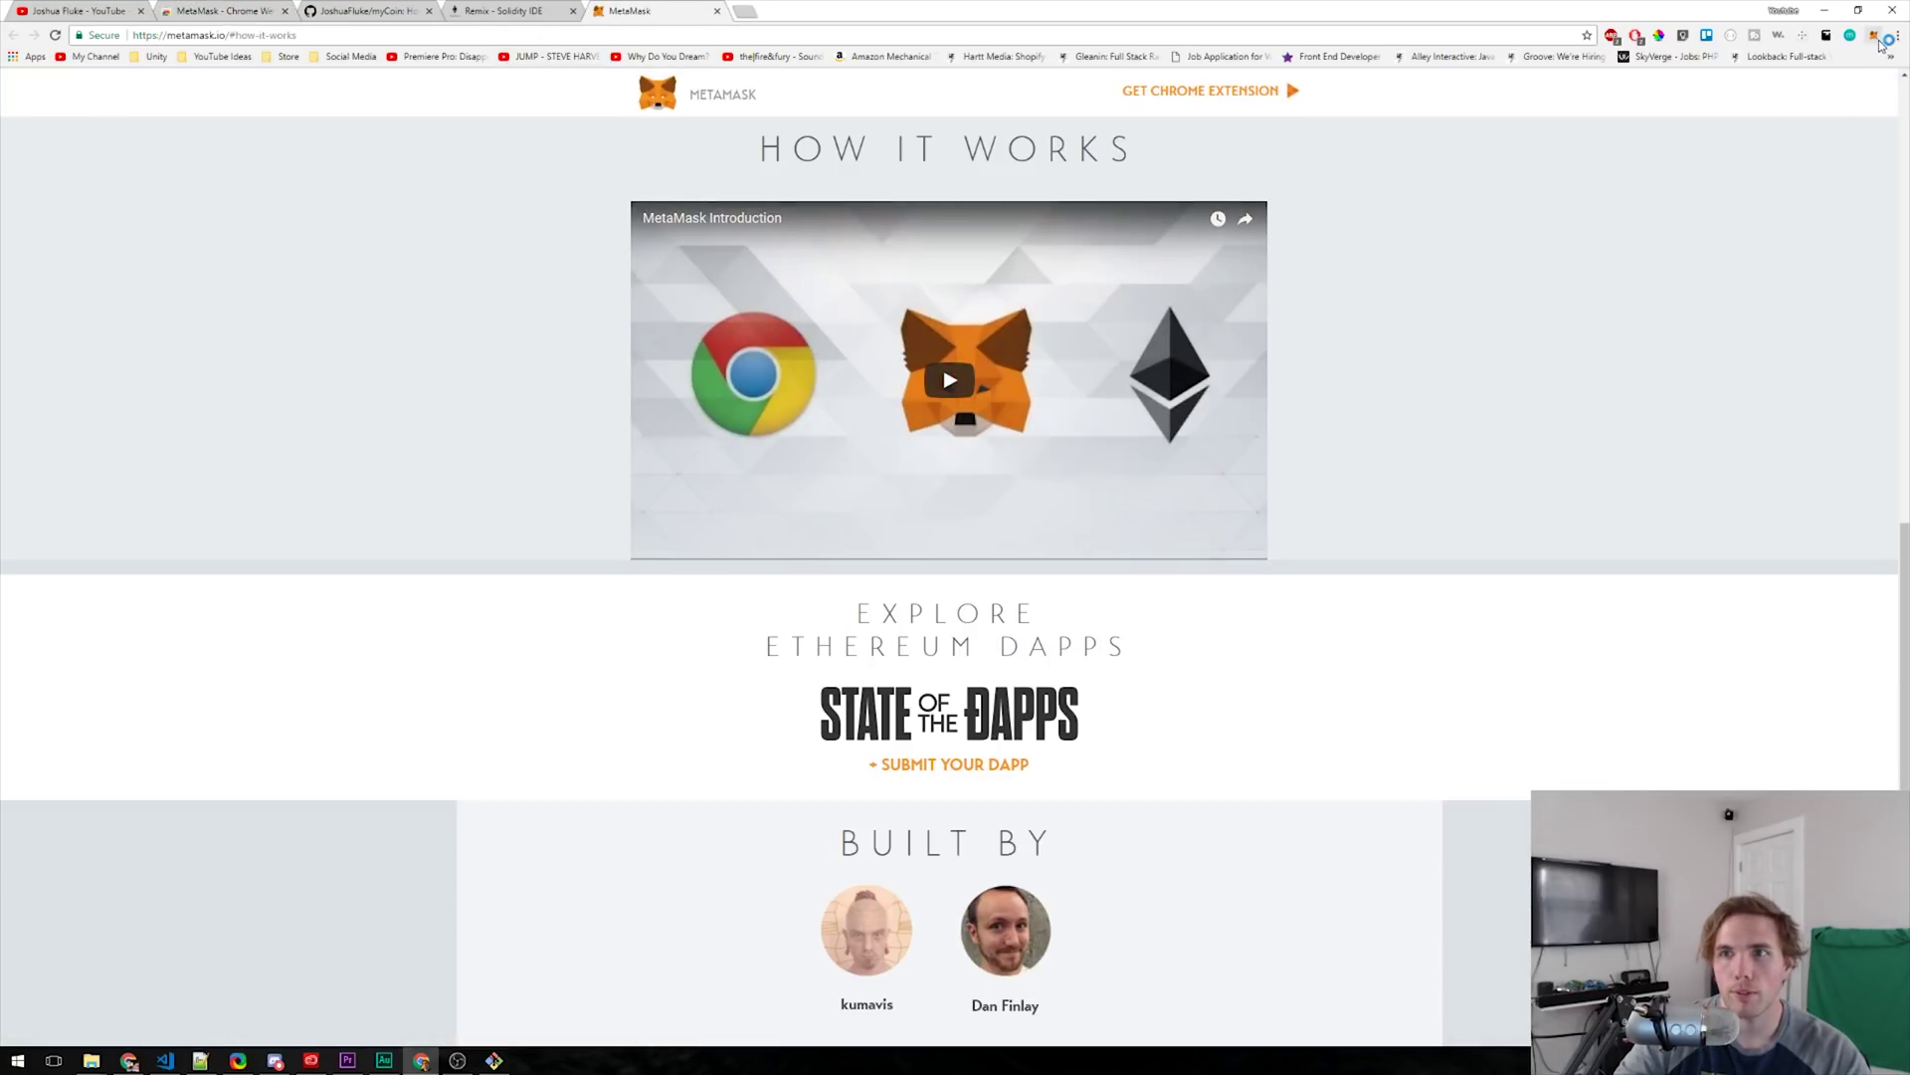
- Accept MetaMask's privacy notice and terms, set a wallet password, and create the vault
click(1876, 38)
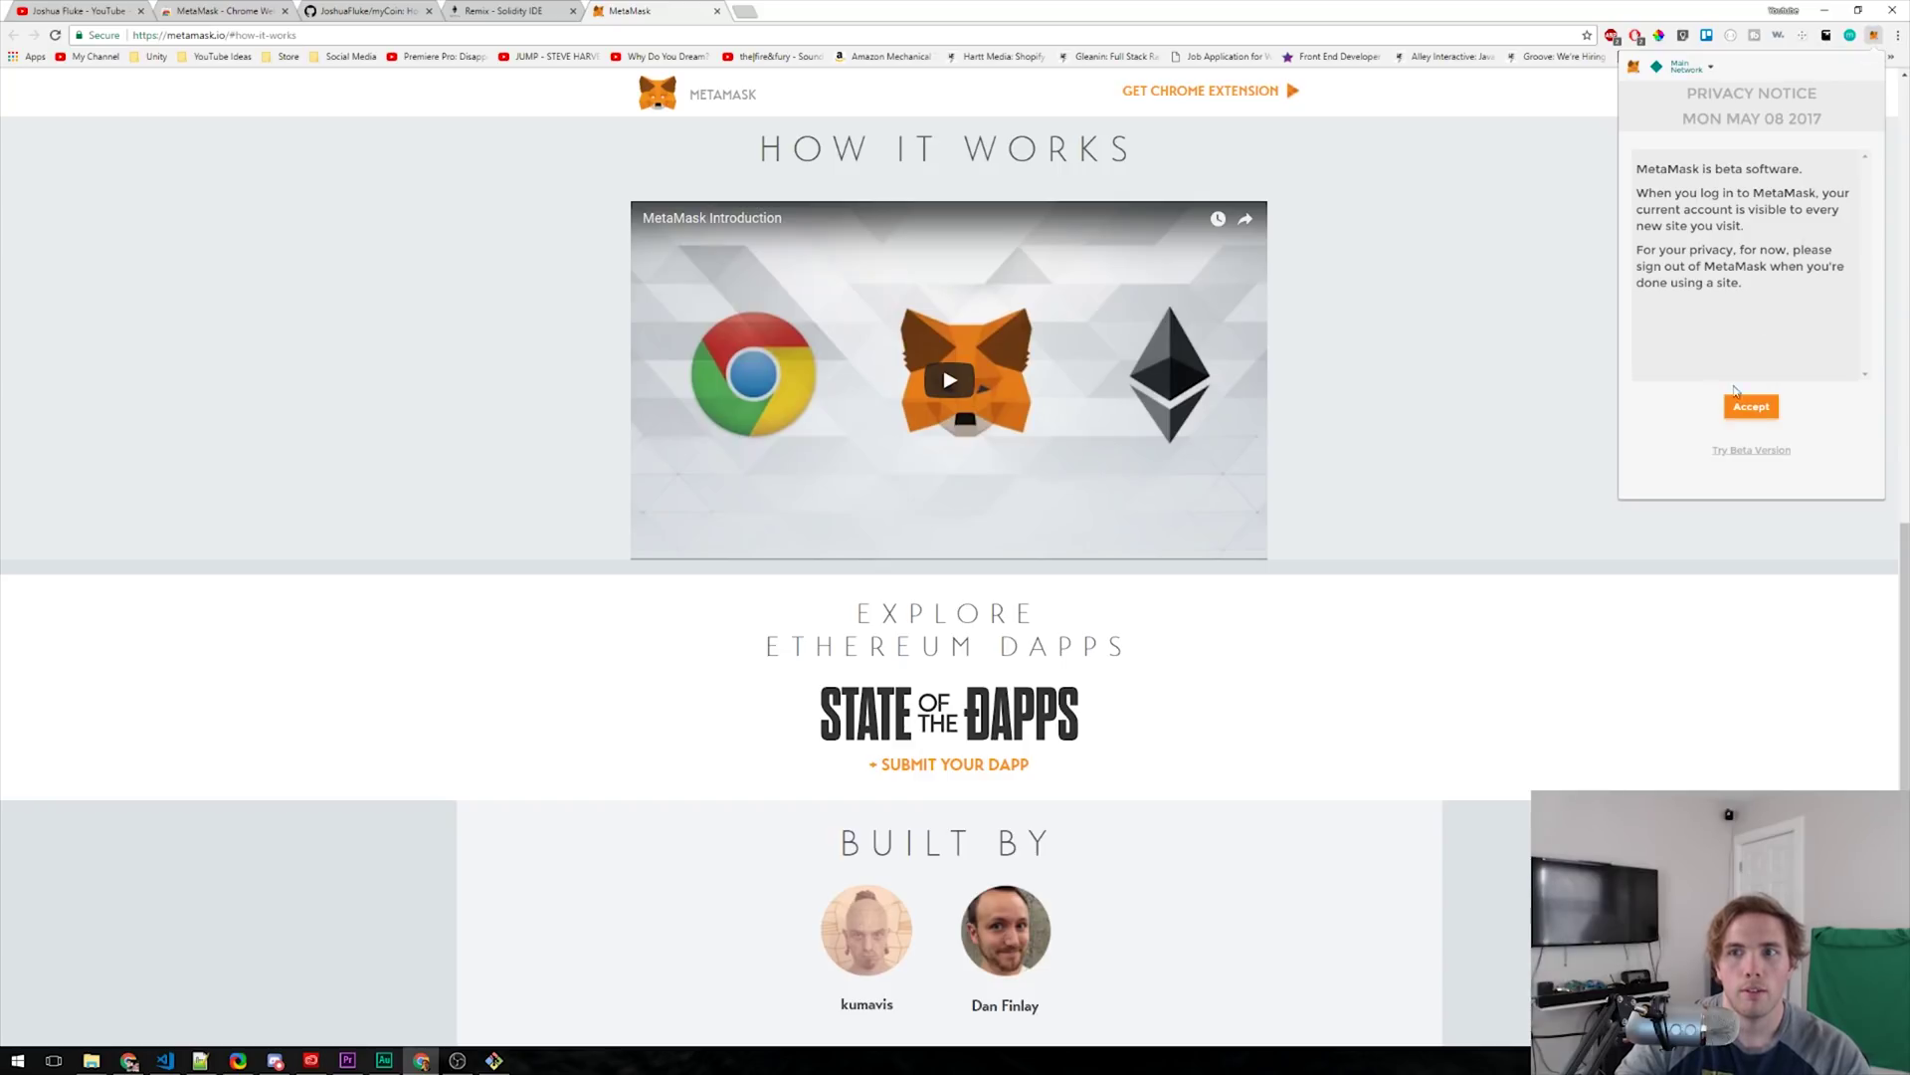
click(1752, 406)
drag(1865, 169, 1866, 384)
click(1749, 406)
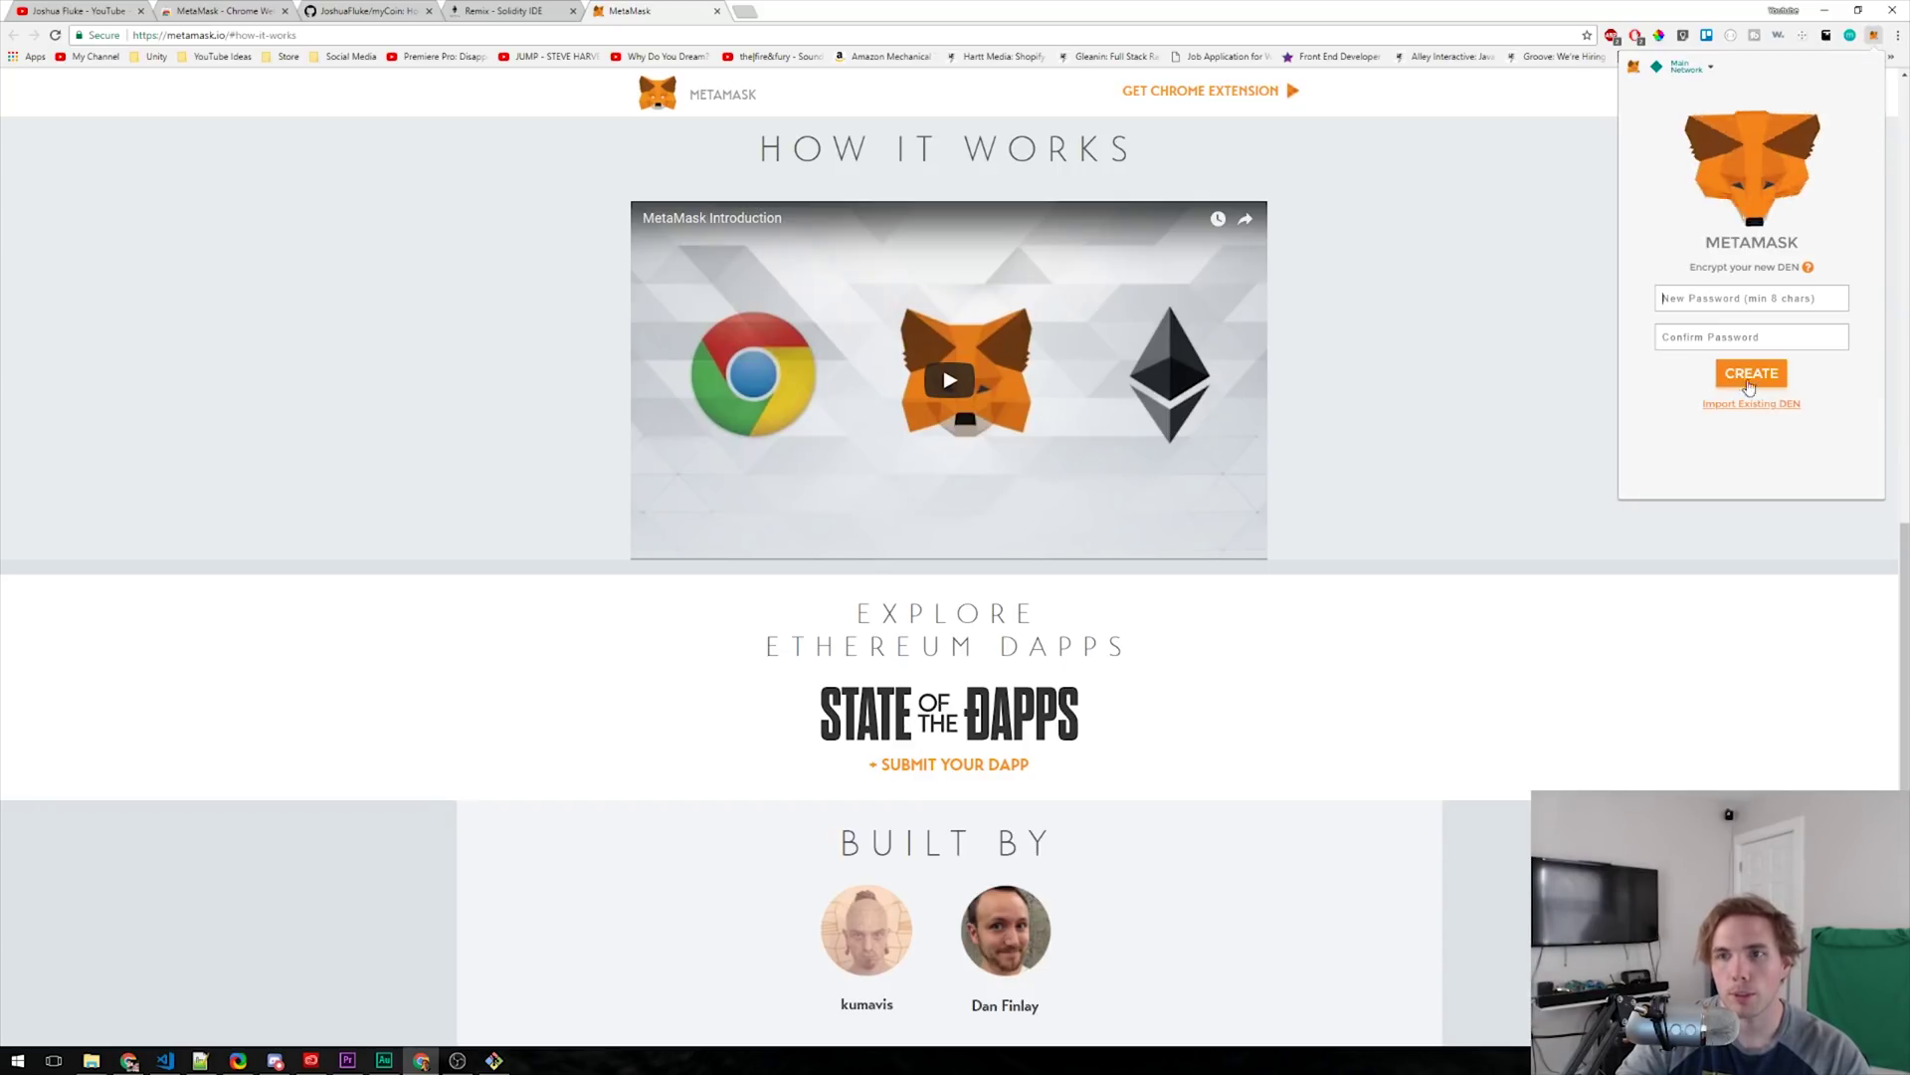
click(1736, 298)
text(password123)
key(Tab)
text(password123)
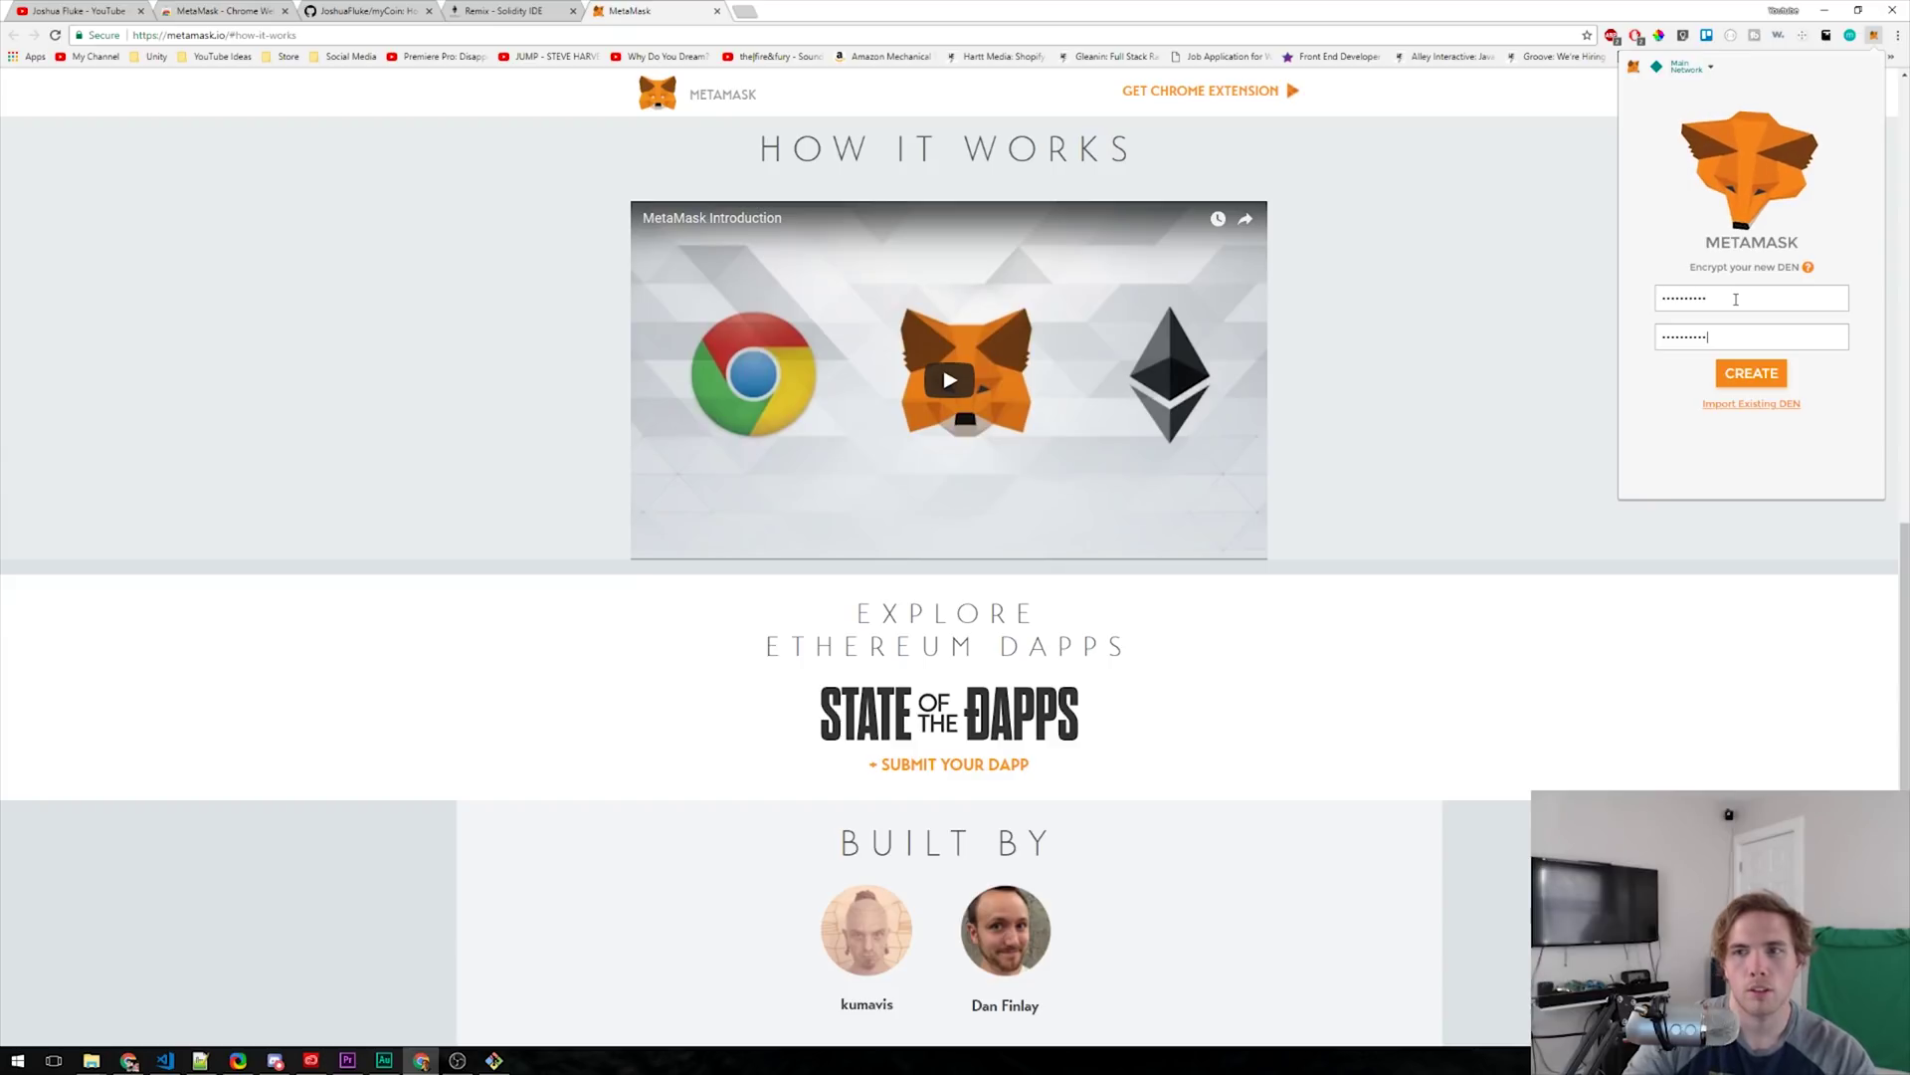
click(1765, 379)
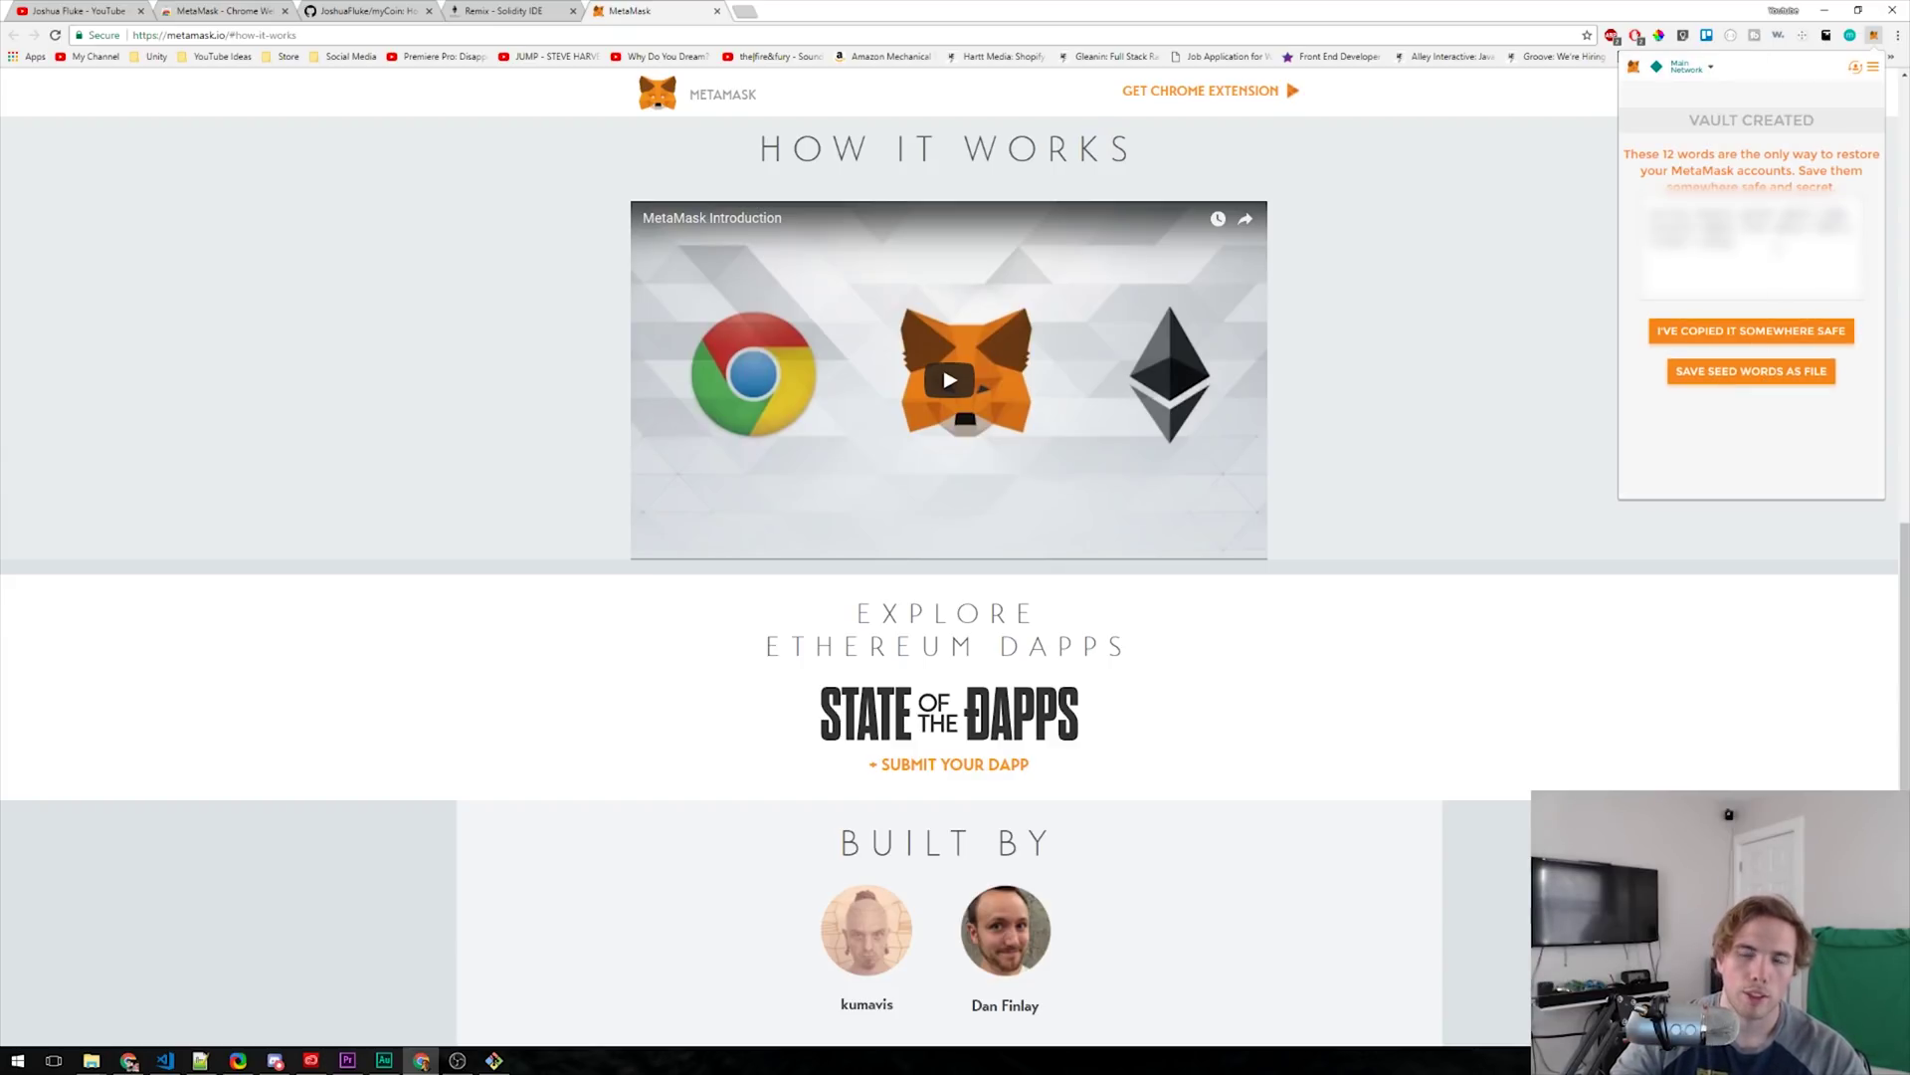
- Copy the twelve seed words into a notes app and confirm they are saved
drag(1654, 213, 1733, 239)
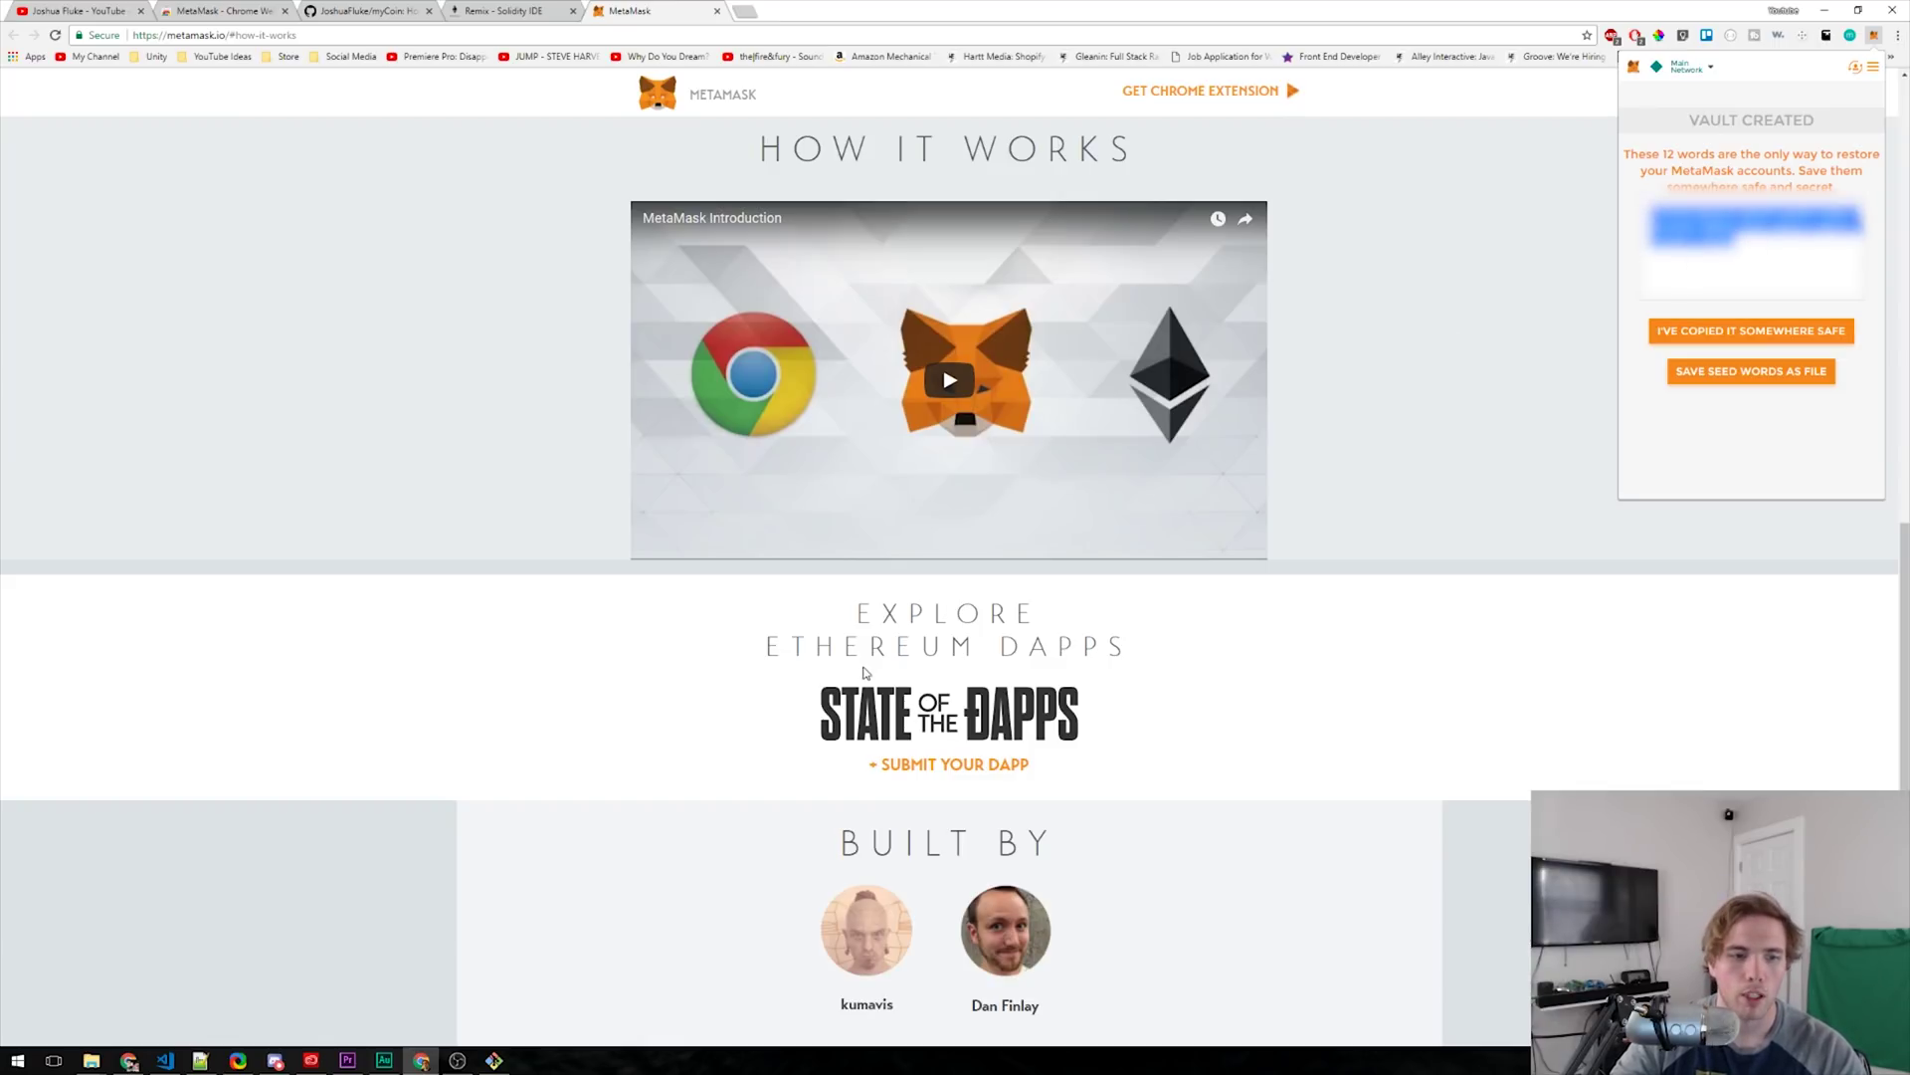
click(200, 1061)
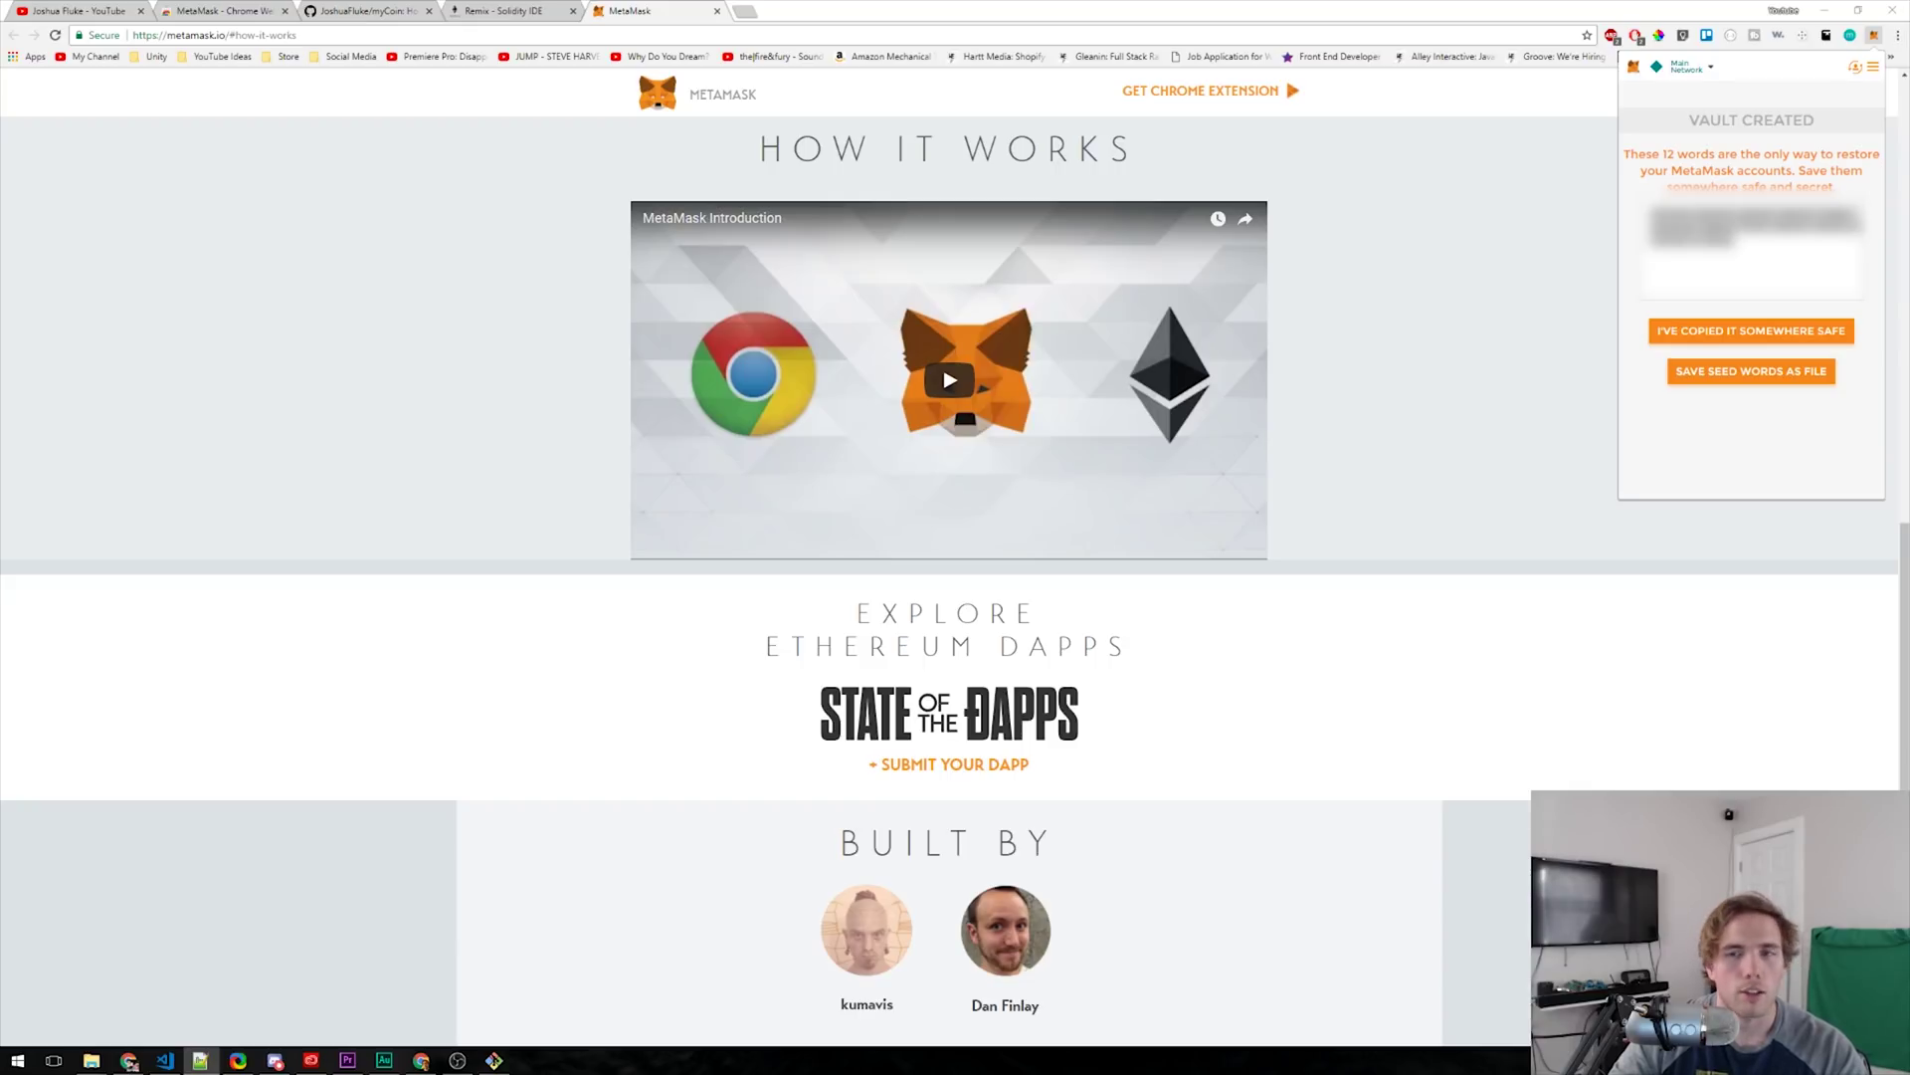
click(1759, 338)
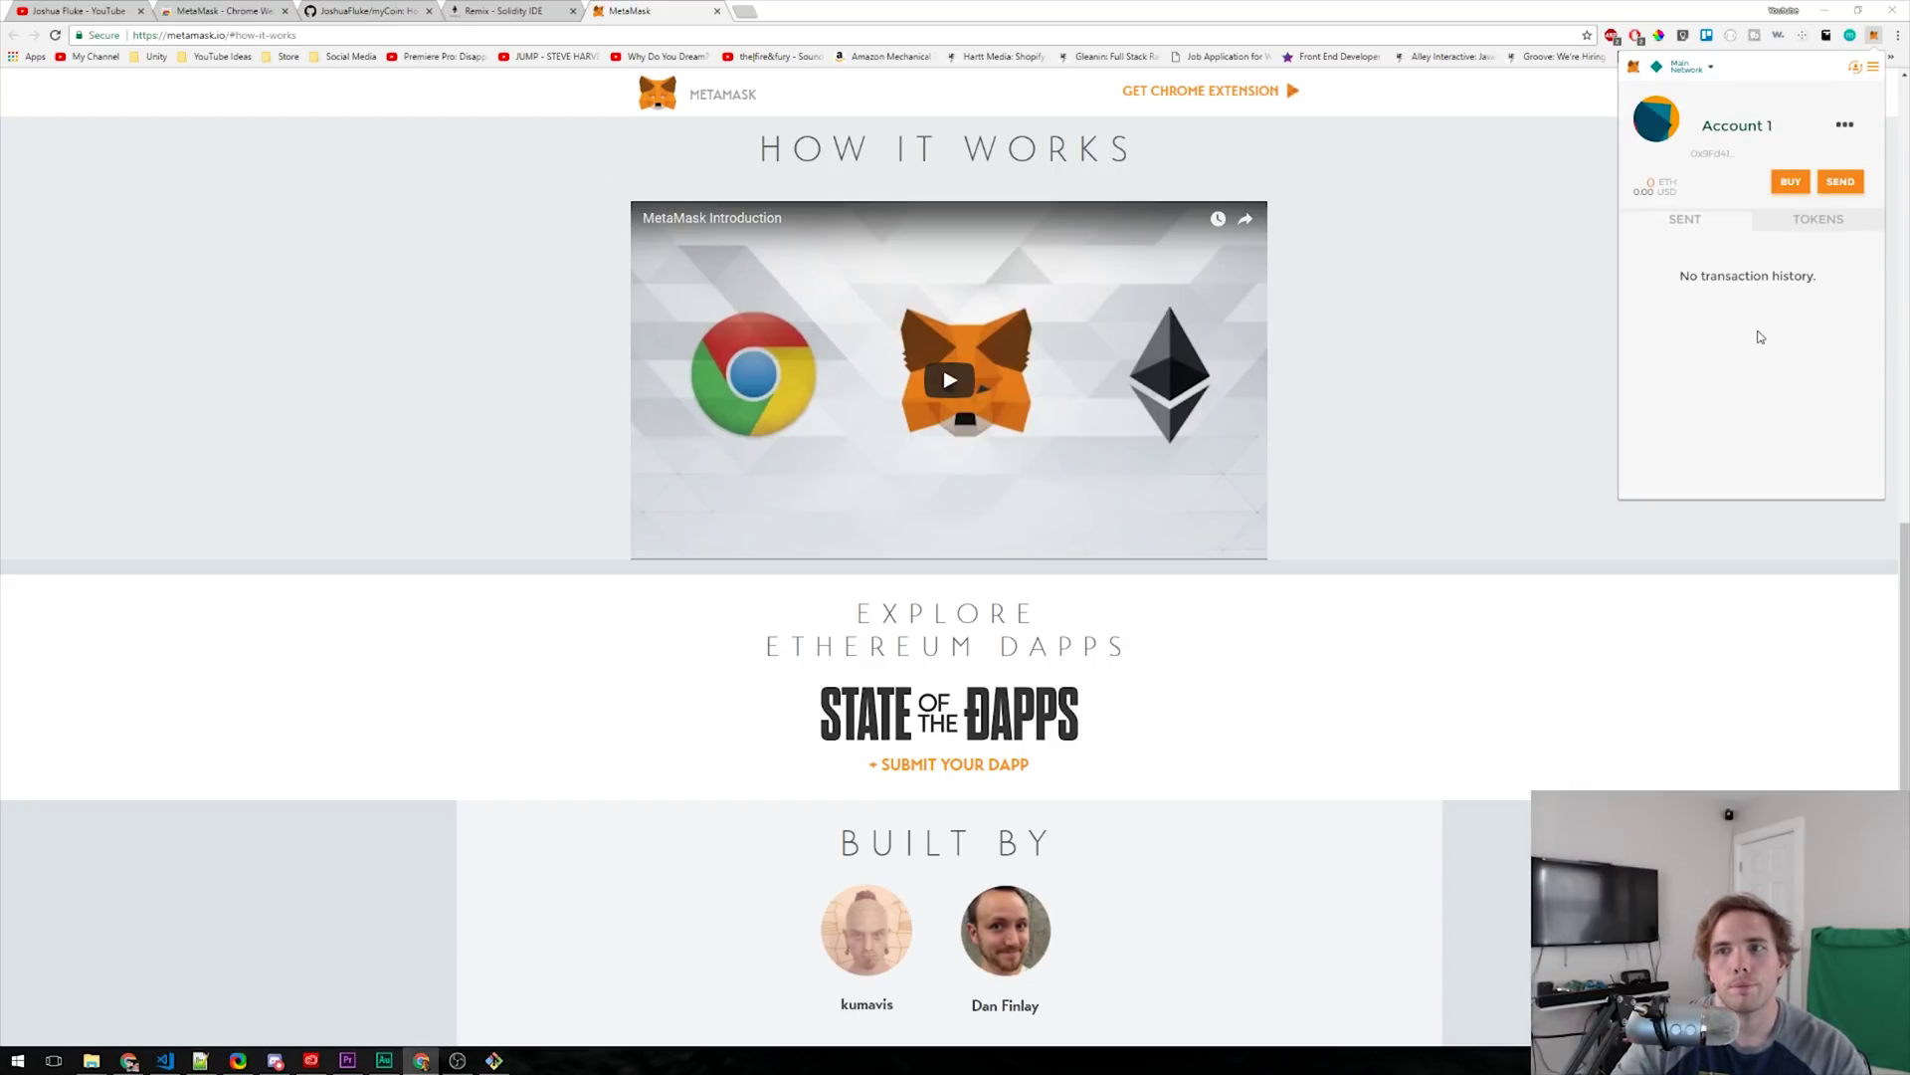
- Rename Account 1 to the user's chosen name
click(1750, 103)
drag(1743, 106, 1567, 108)
text(Josh)
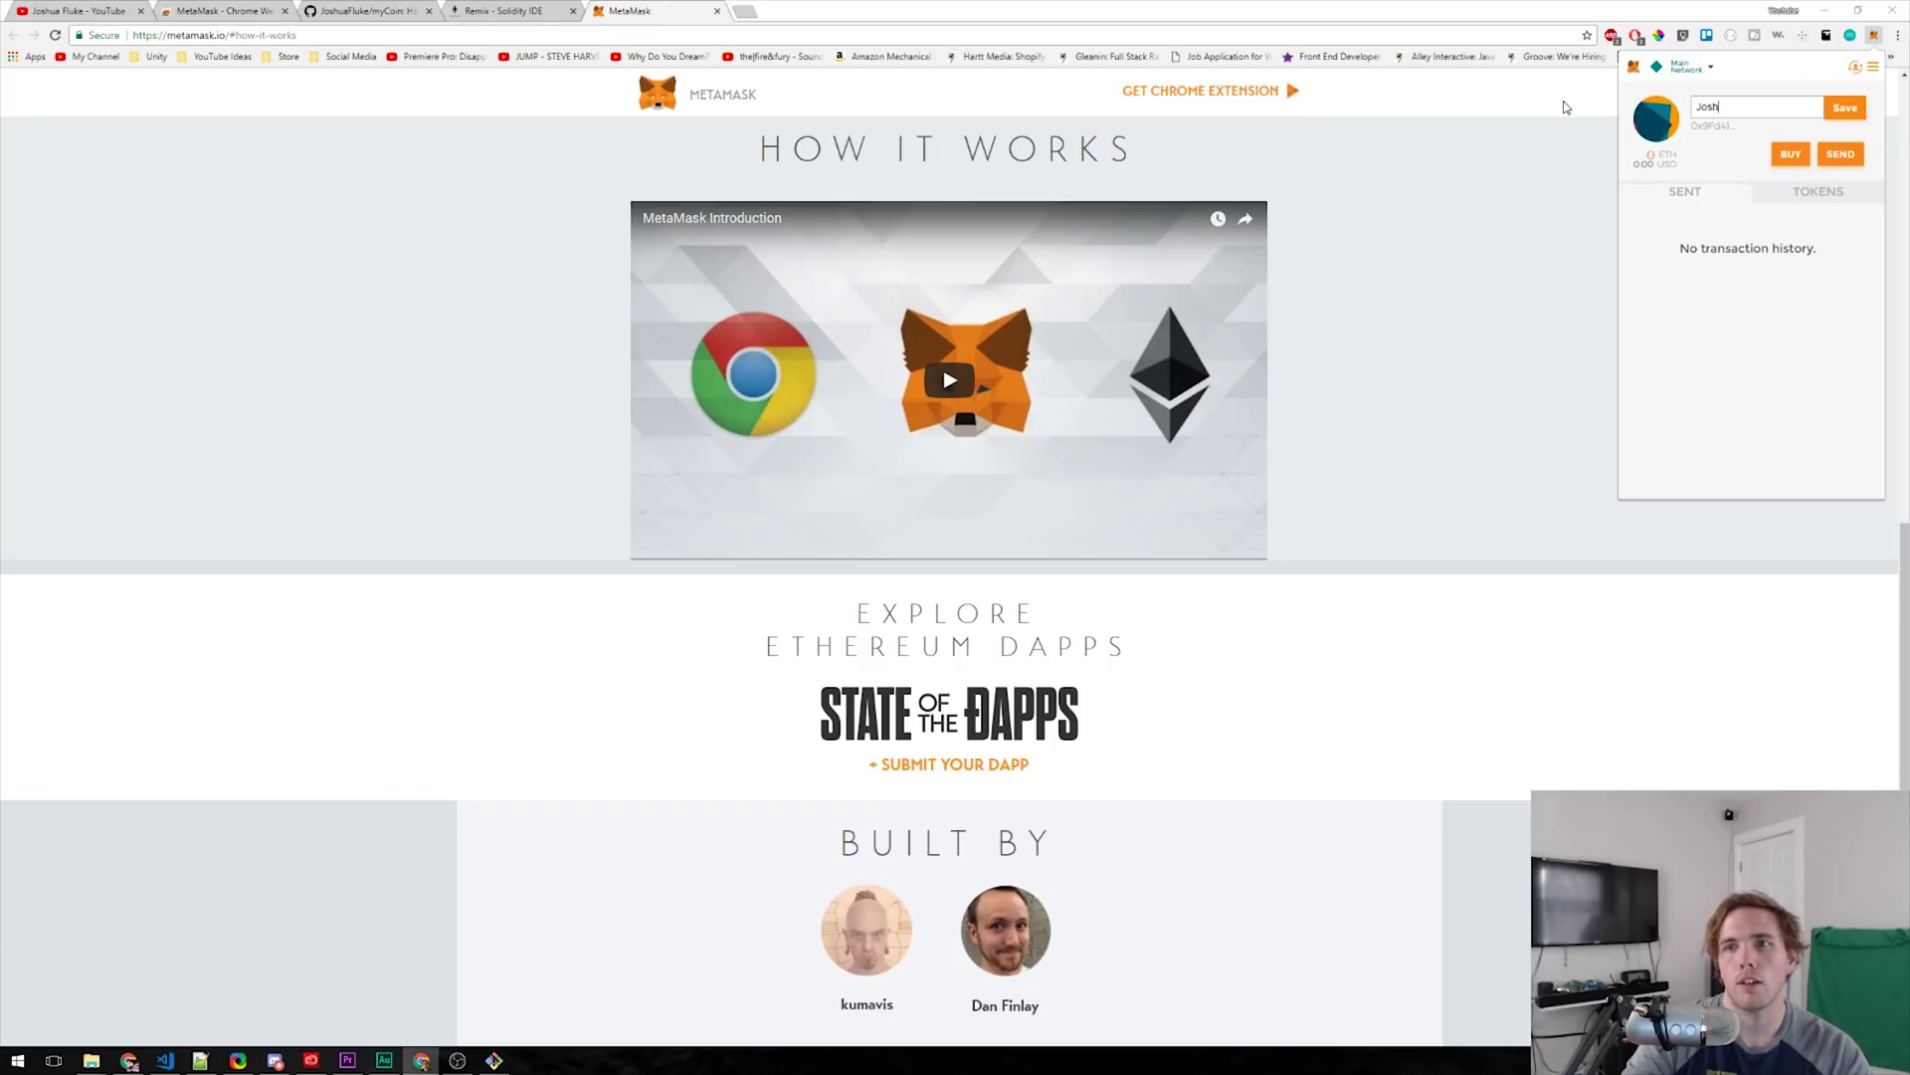
click(1844, 108)
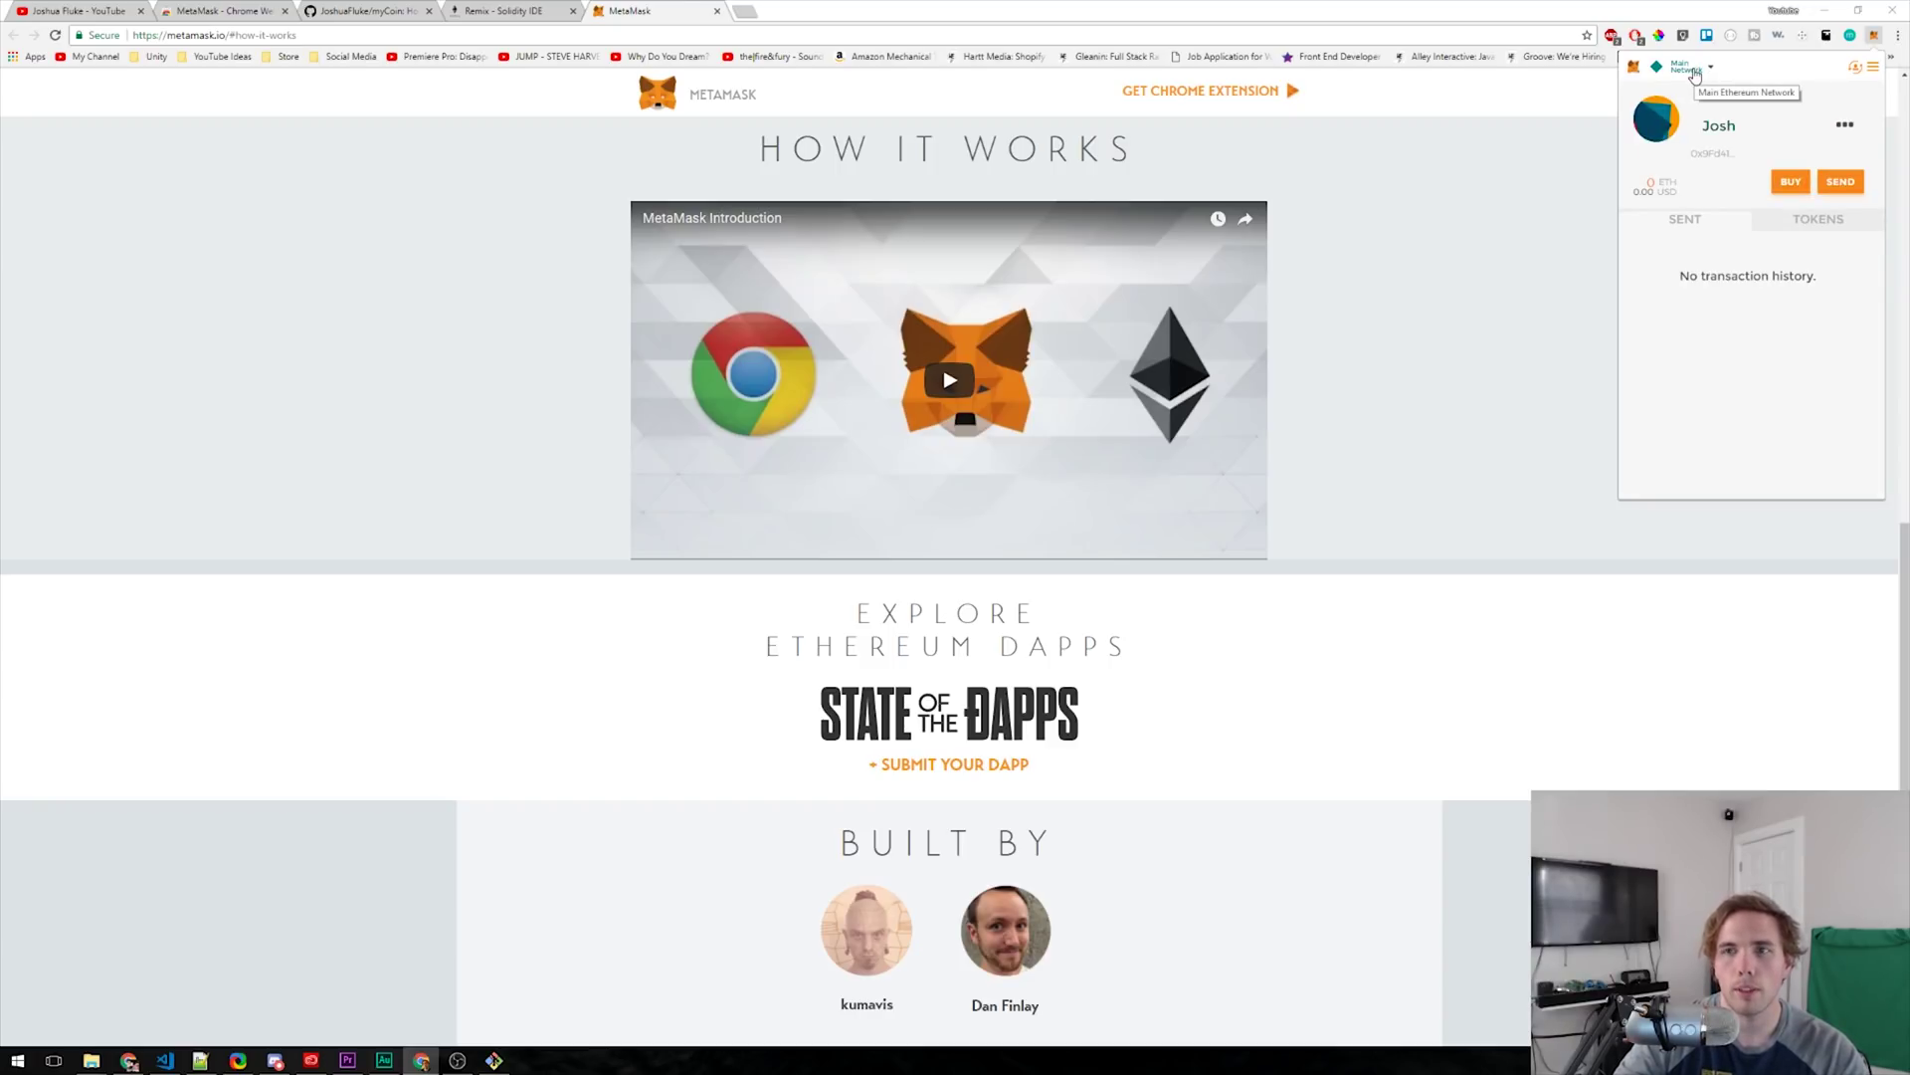
- Switch the wallet from the main network to the Ropsten Test Network
click(1691, 69)
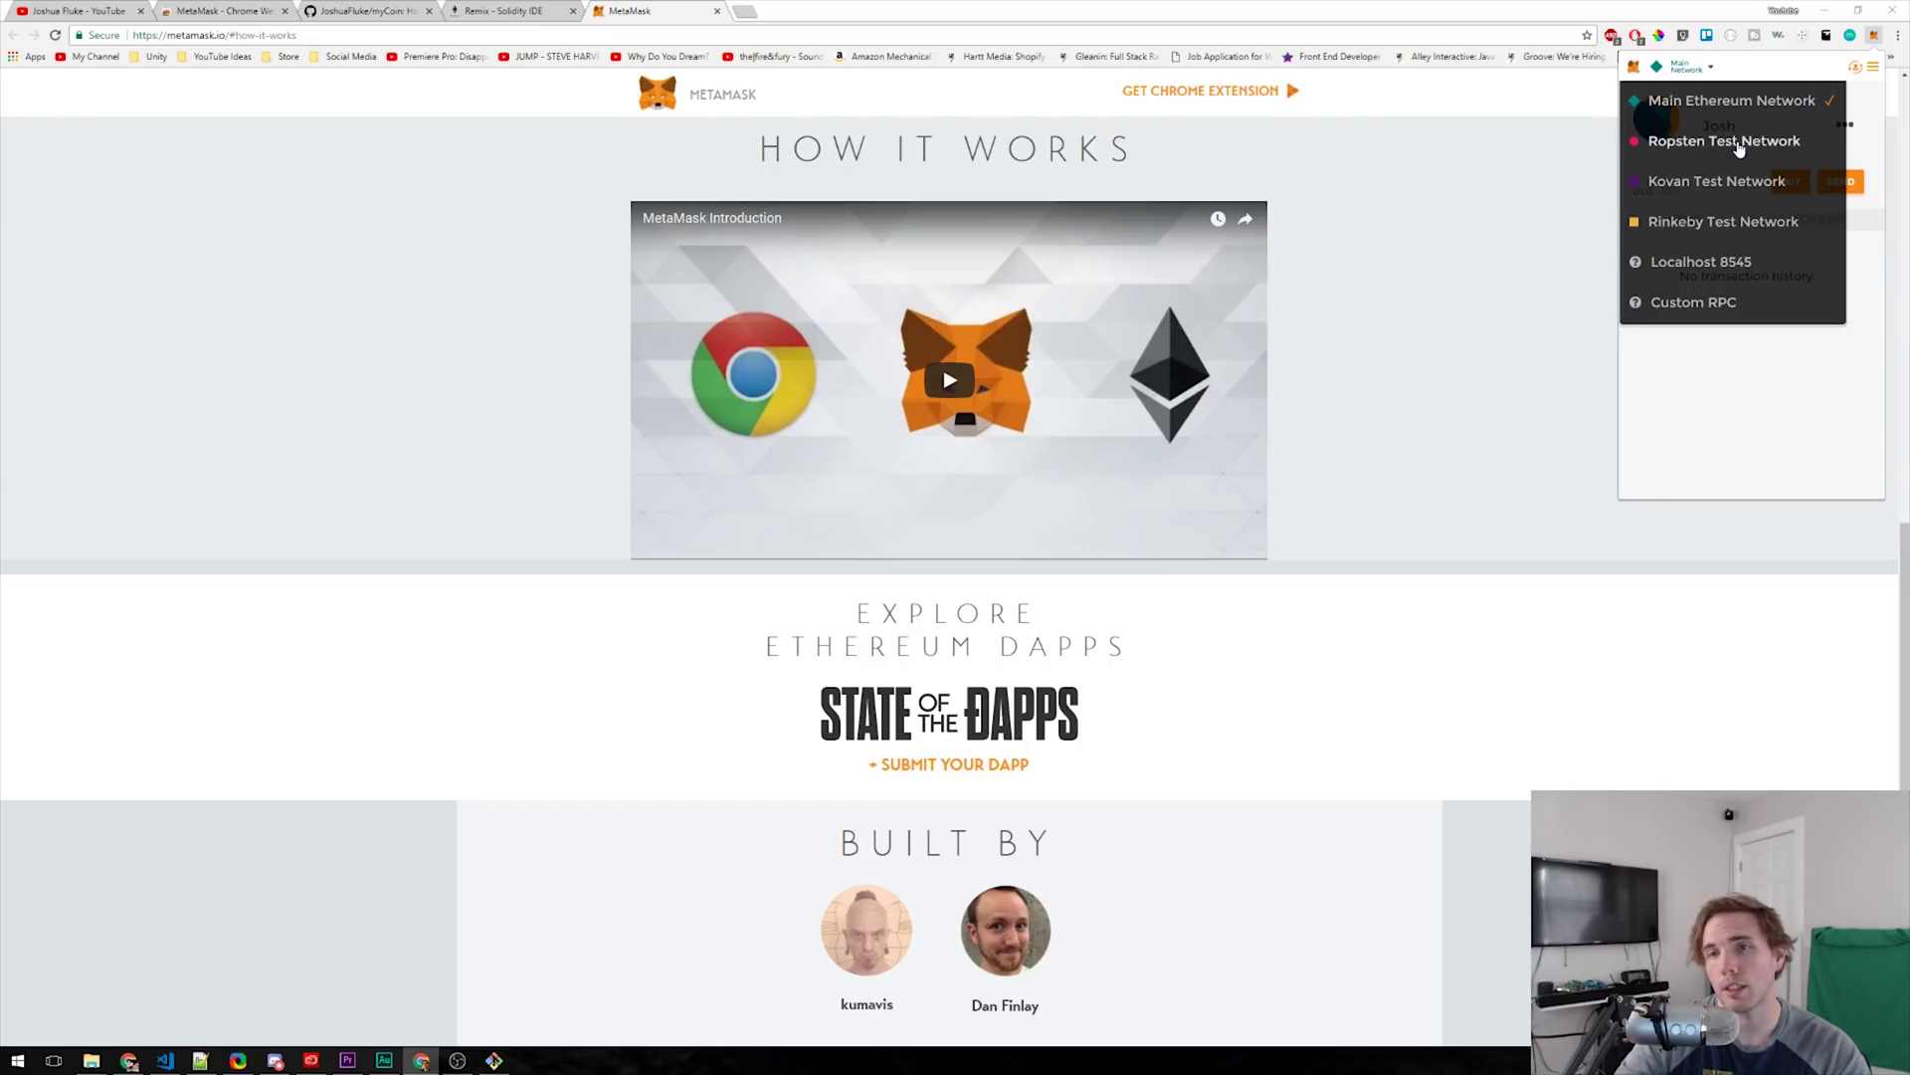
drag(1739, 148, 1686, 77)
click(1687, 77)
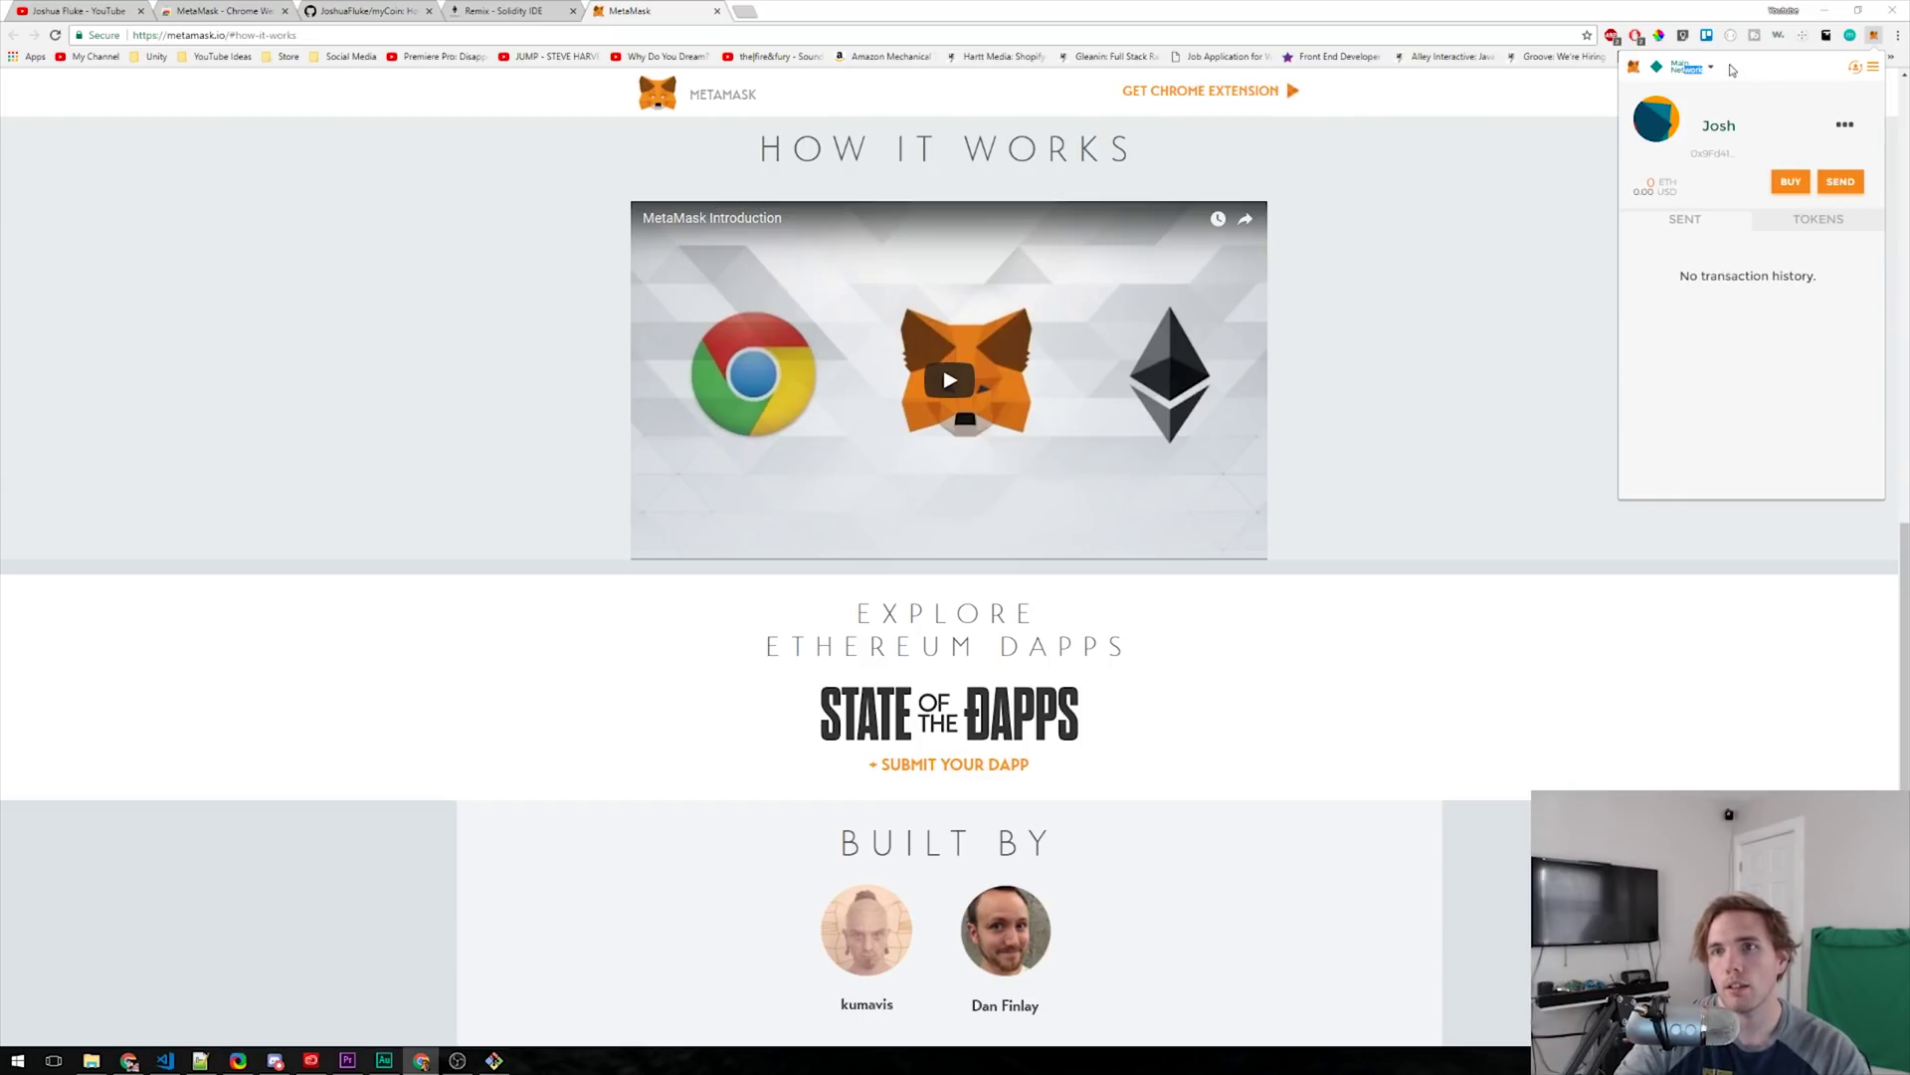
click(1688, 69)
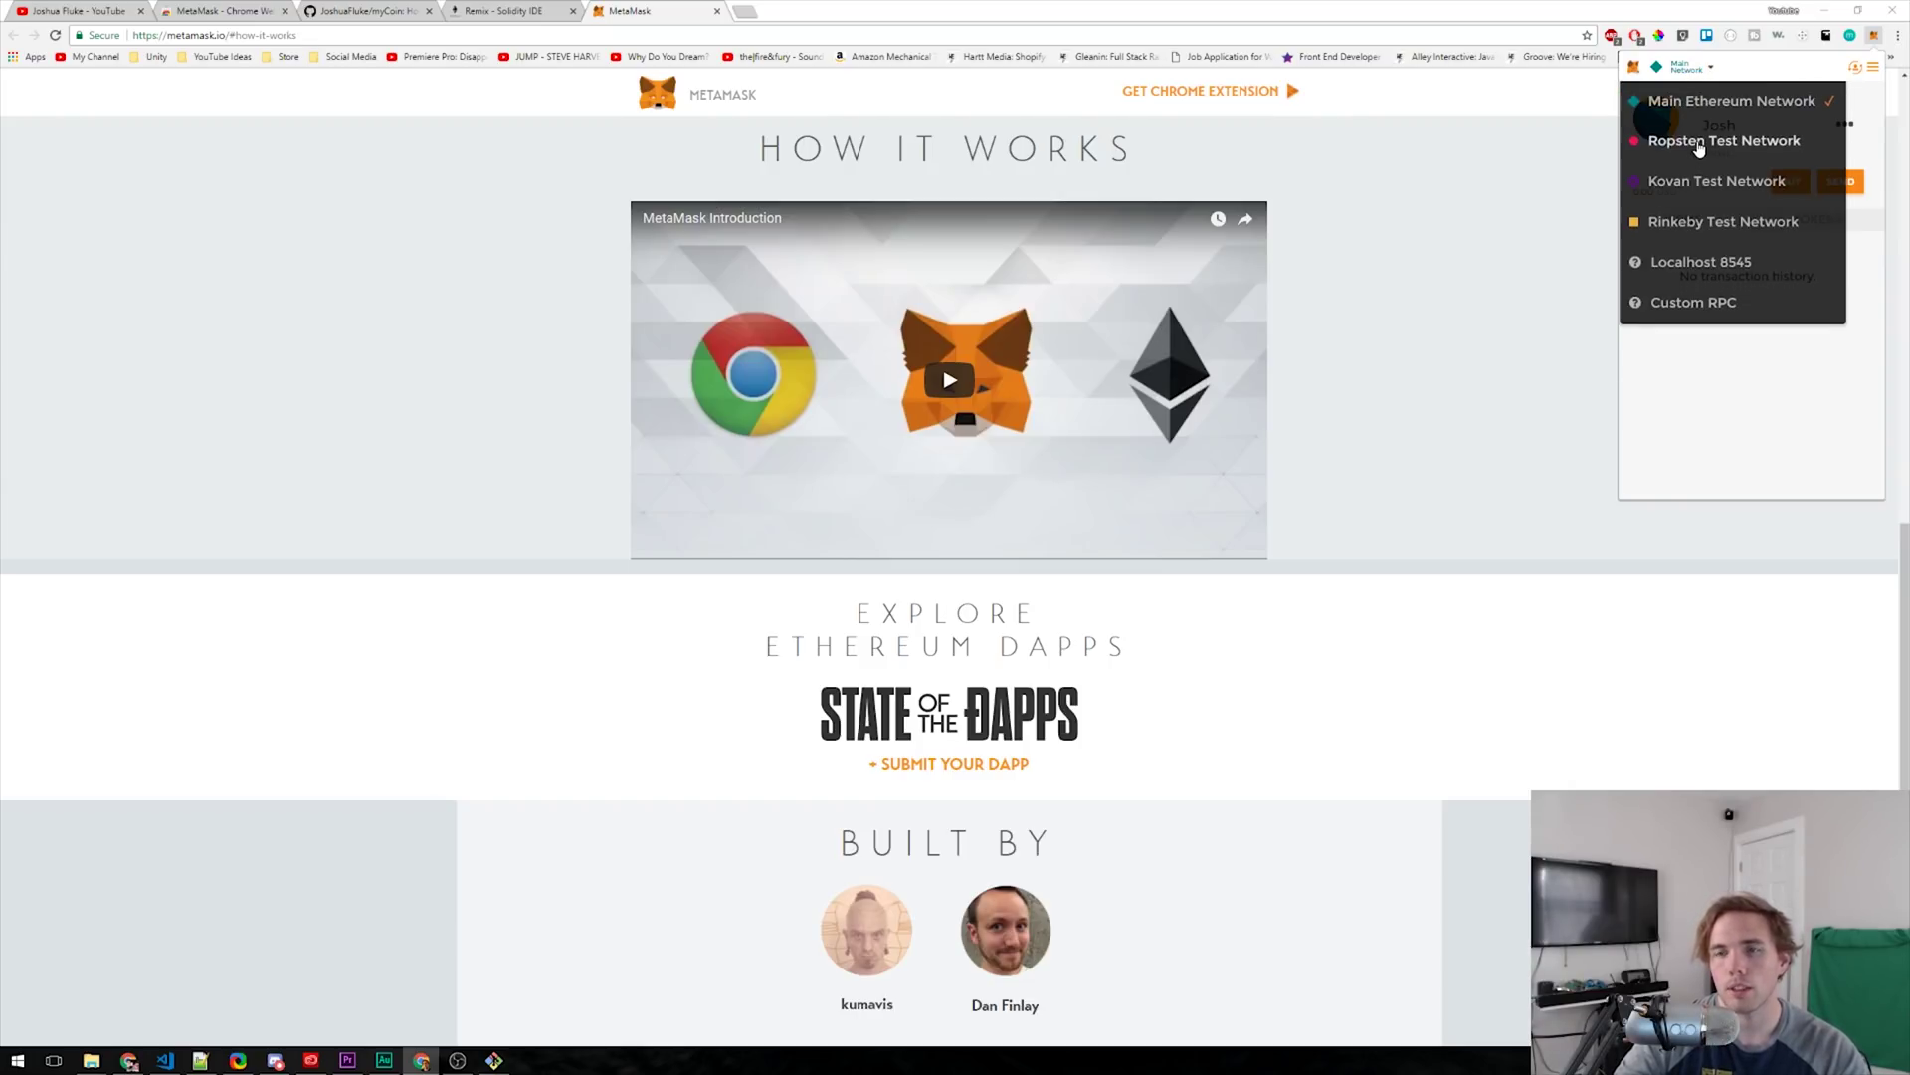
click(1699, 145)
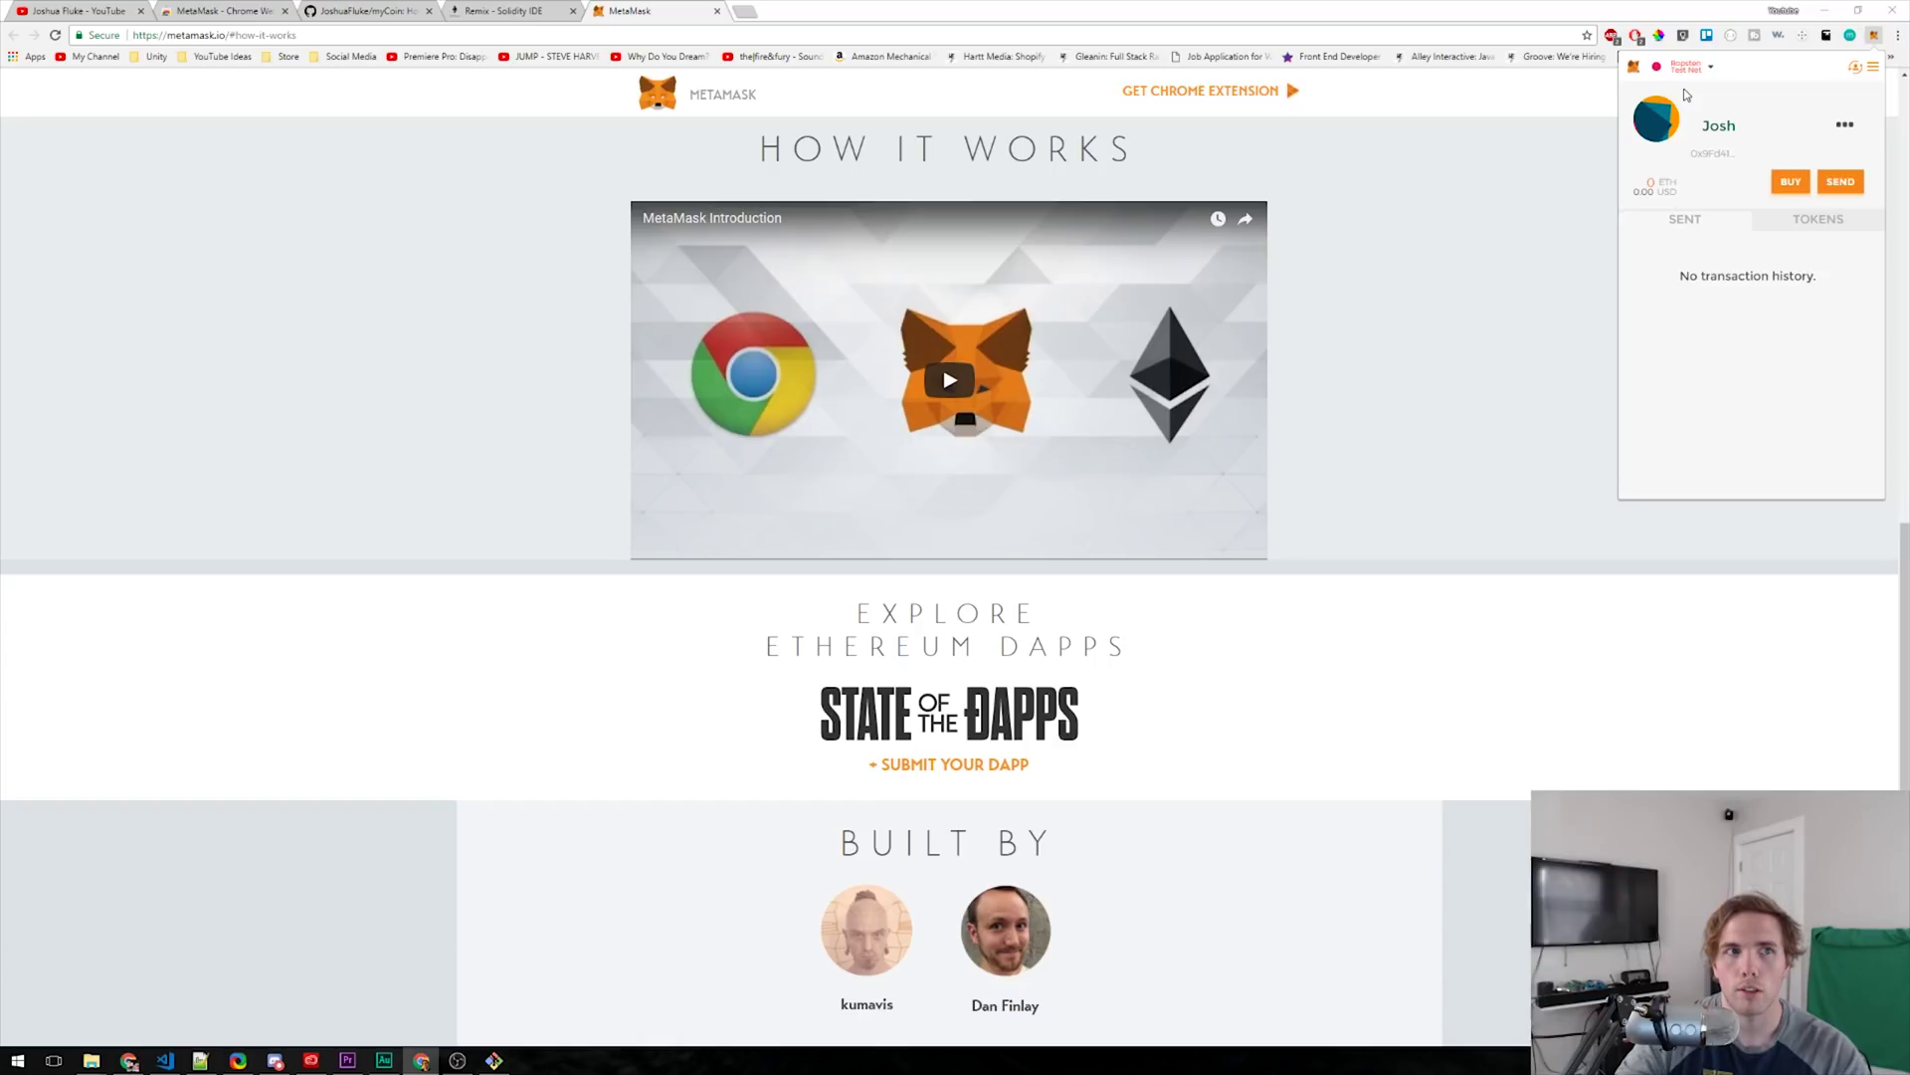
- Request 1 test ether from the Ropsten Test Faucet, then open a new browser tab
click(1790, 182)
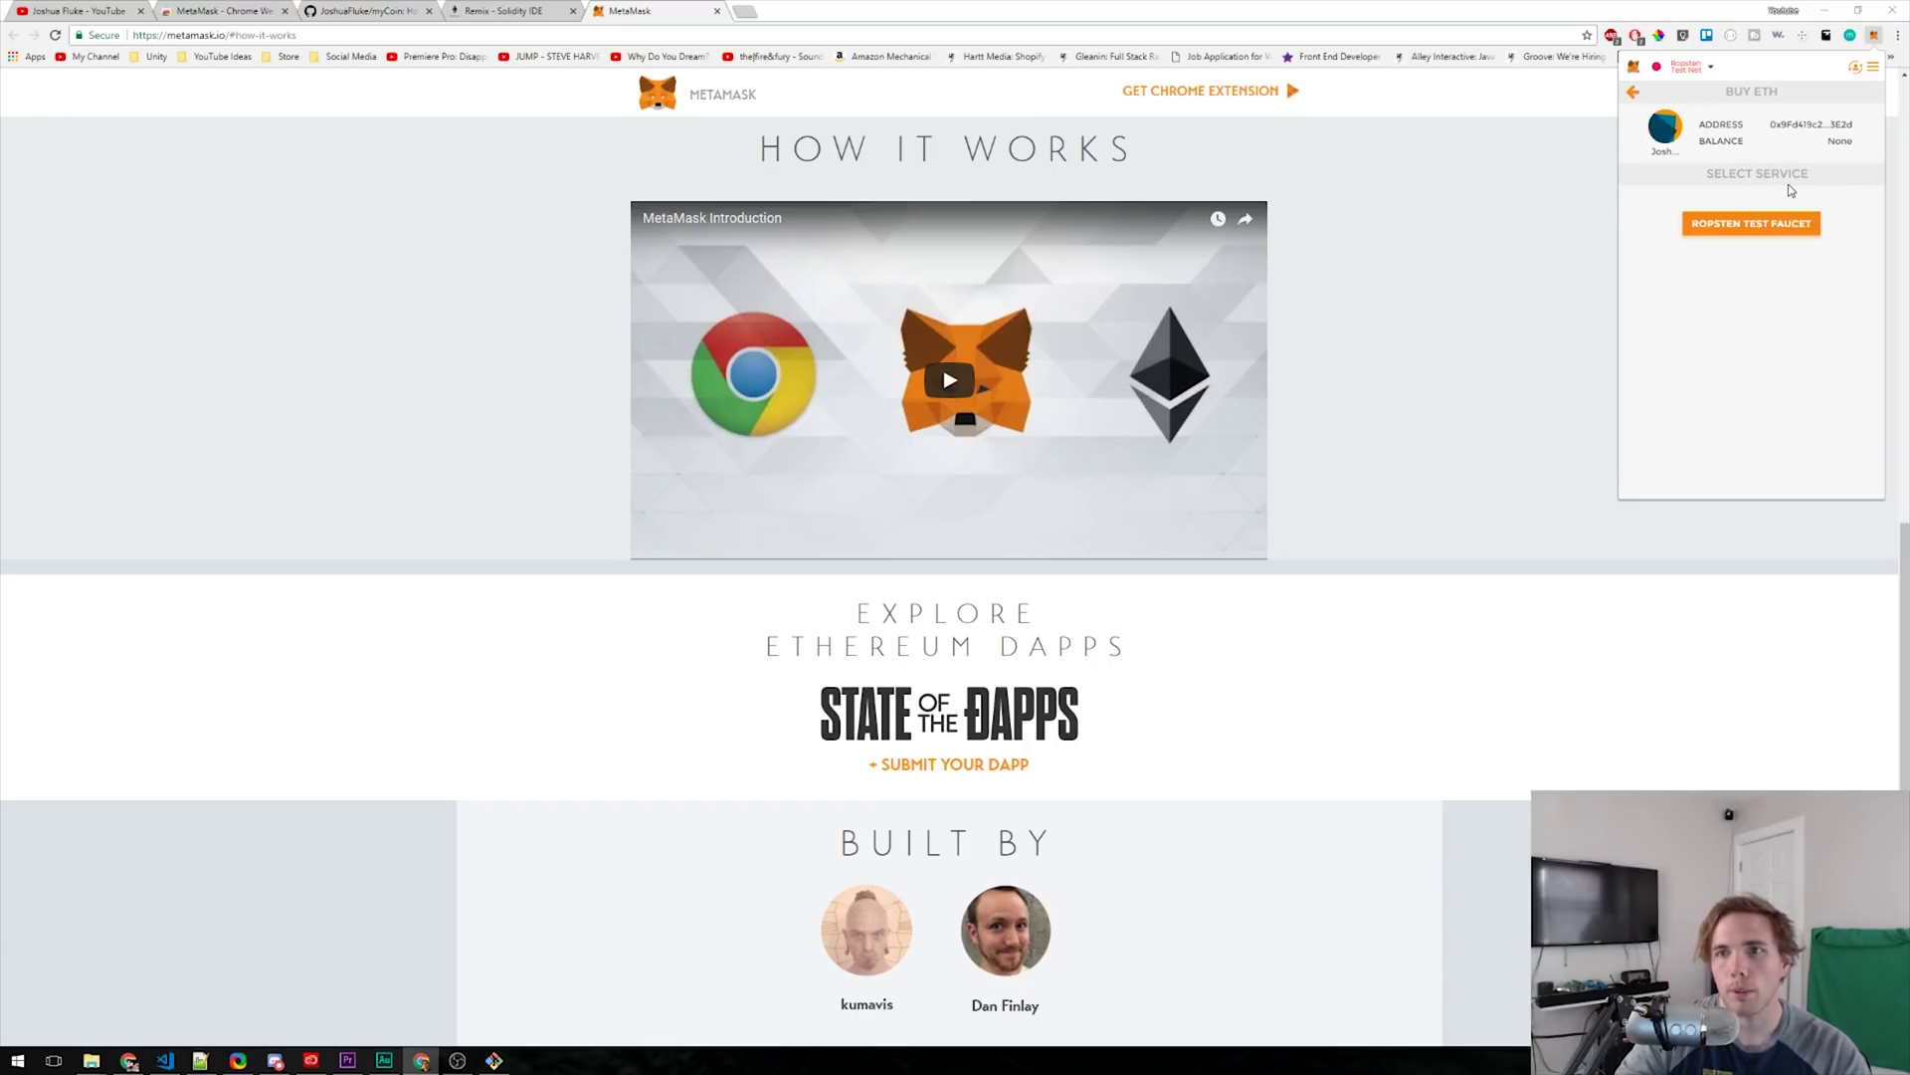
click(1741, 228)
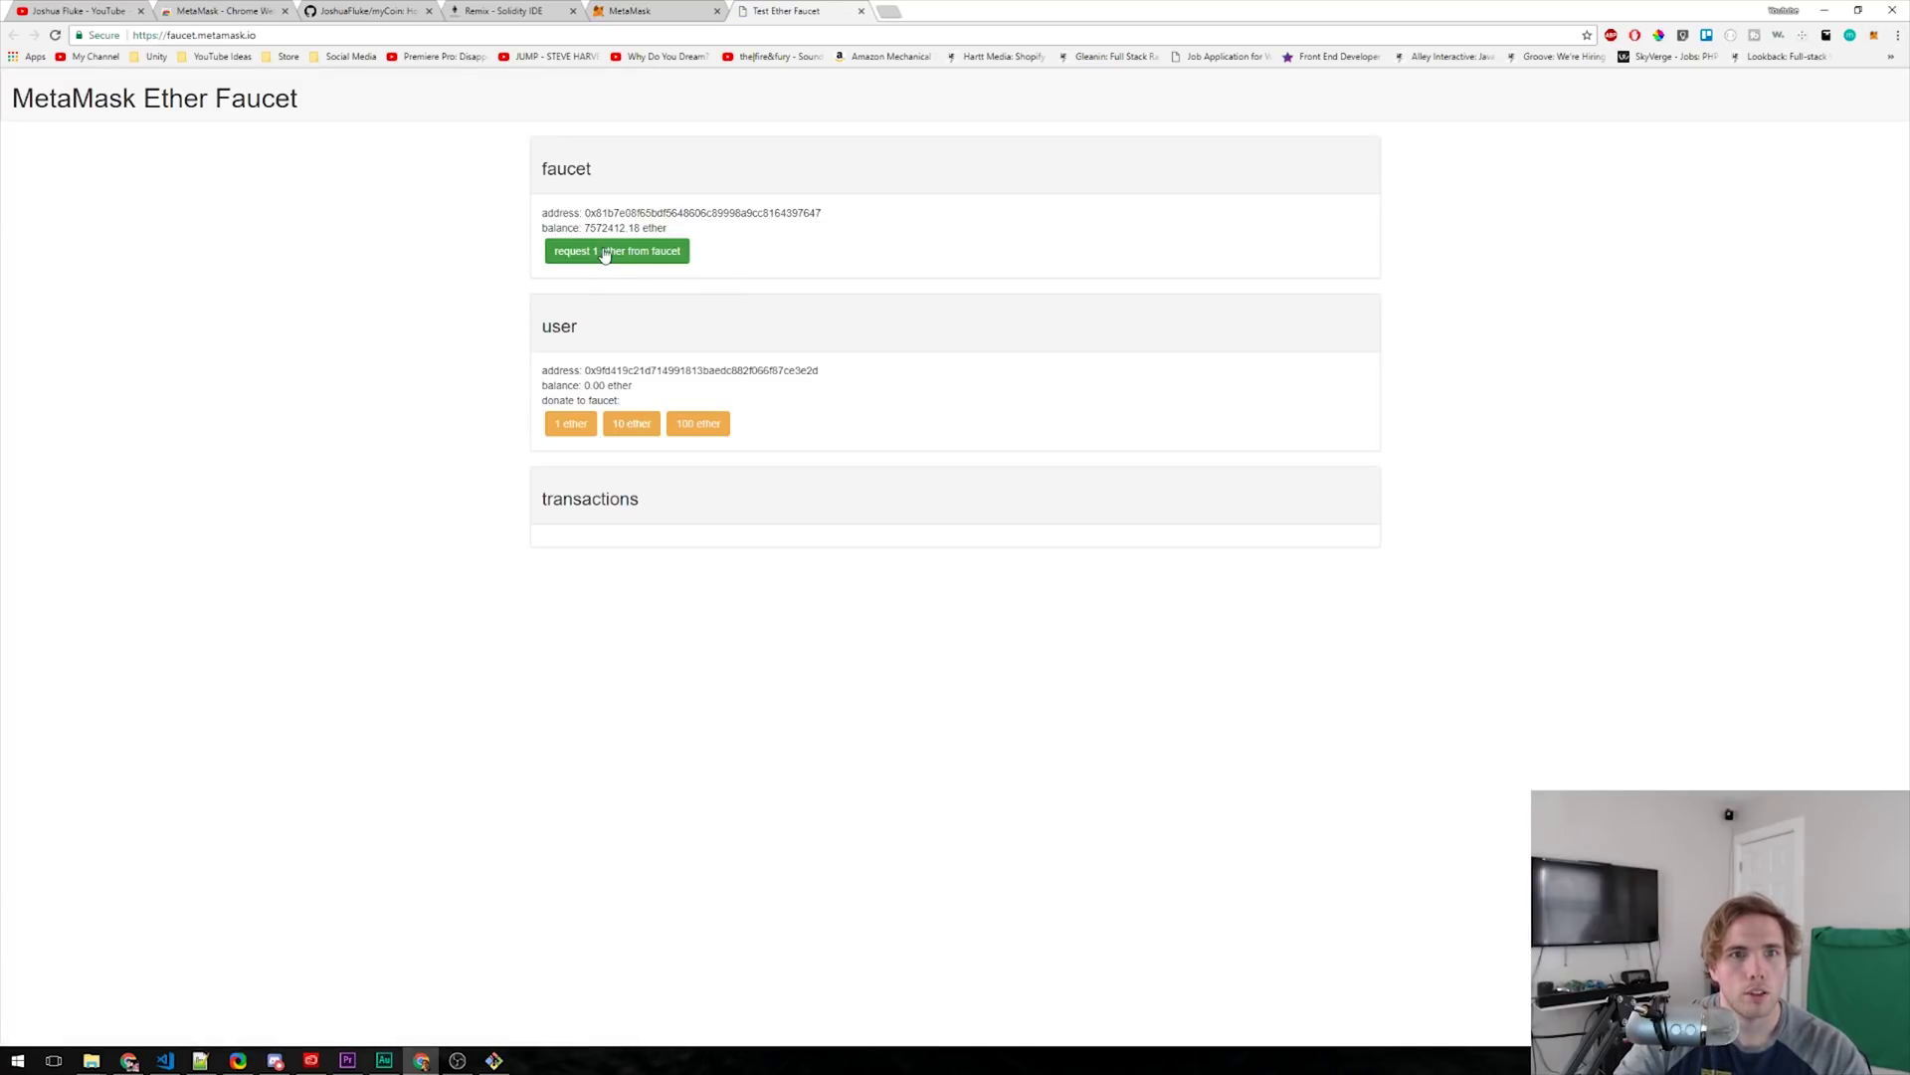
click(605, 256)
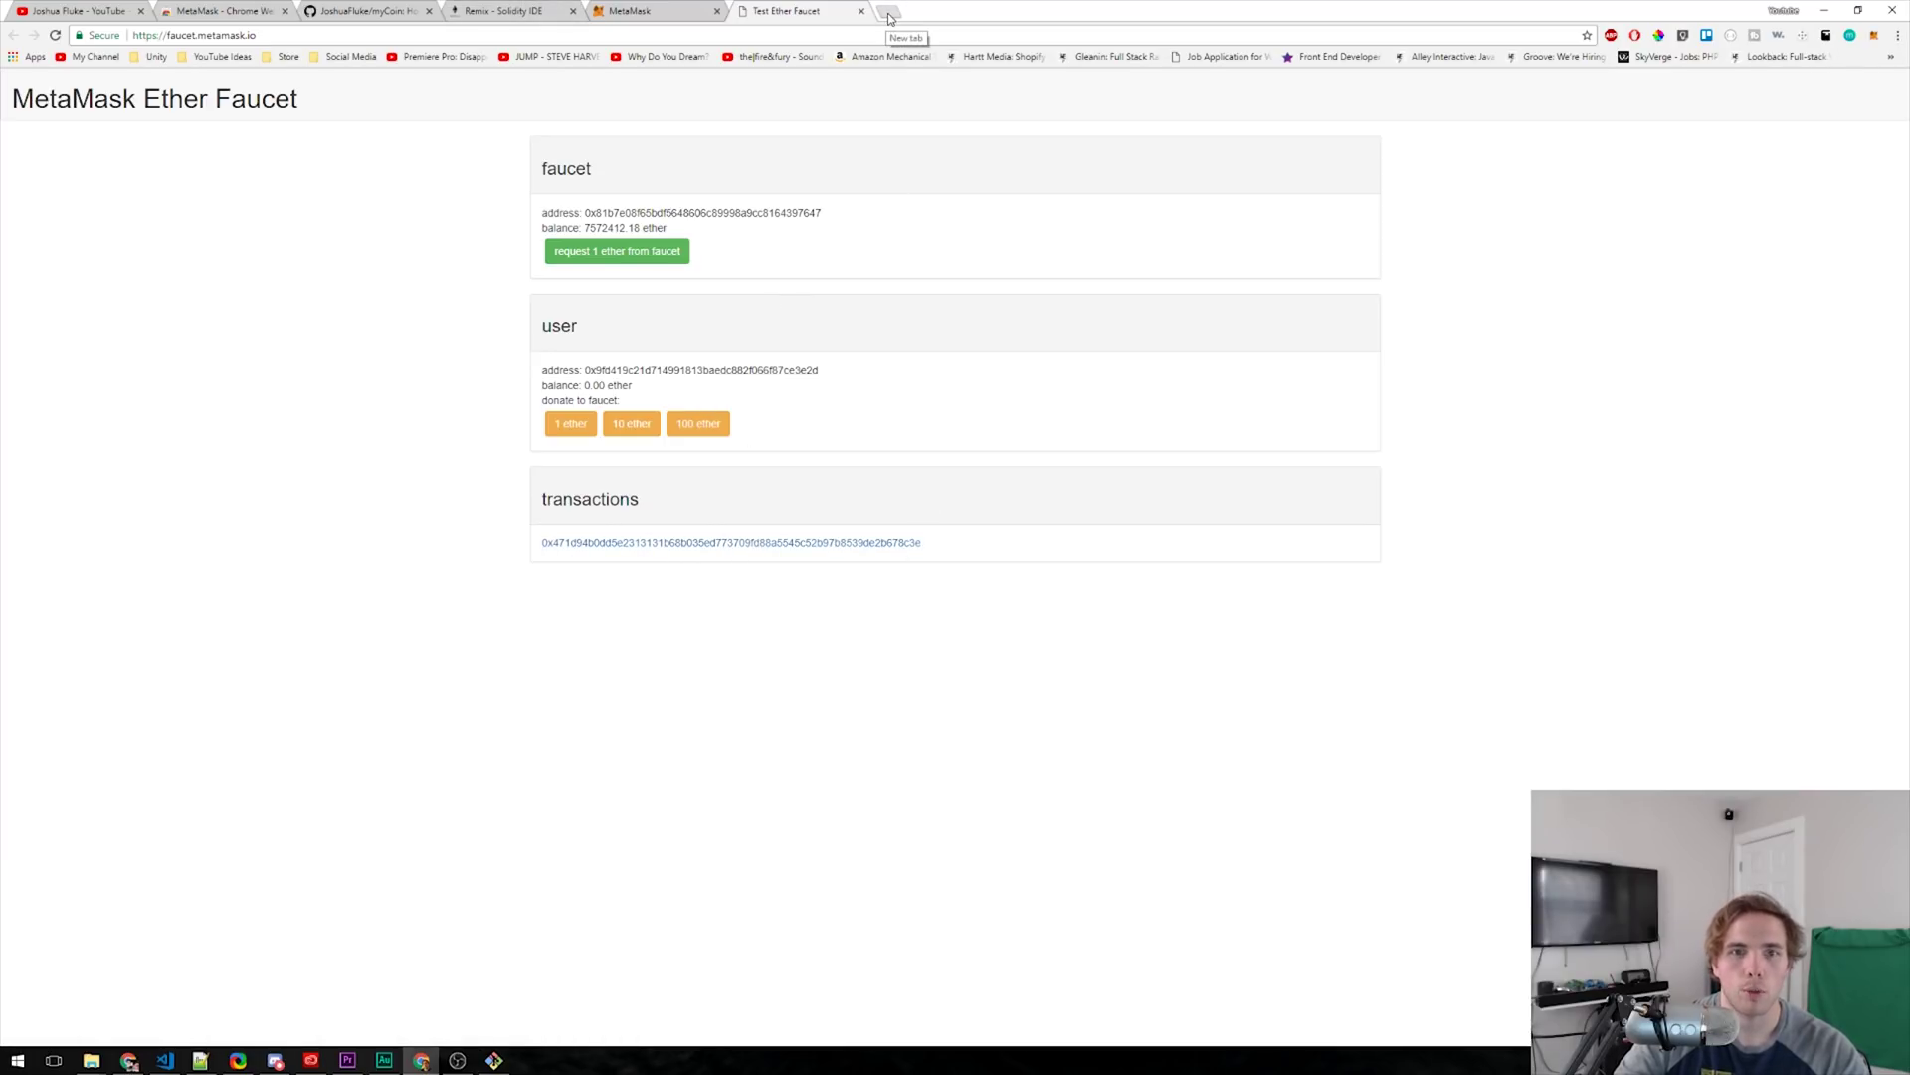
click(889, 19)
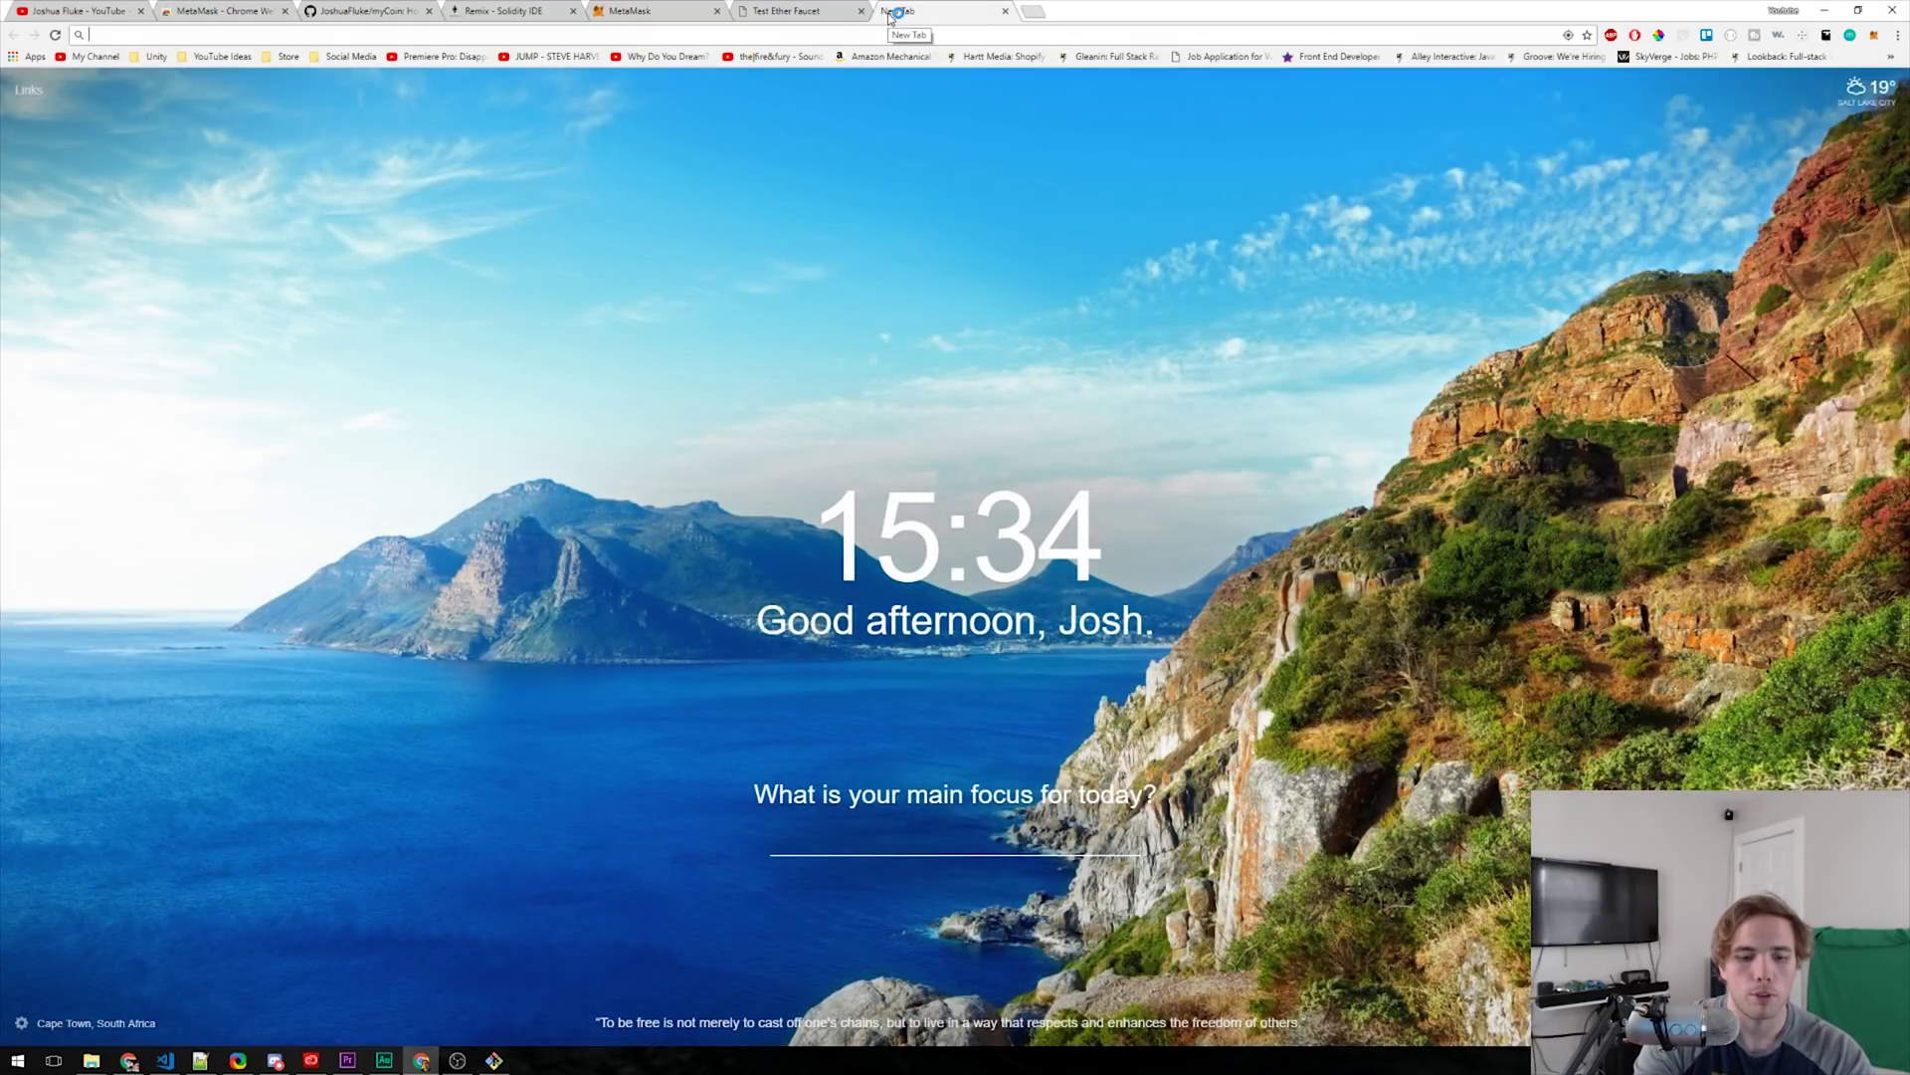
- Load myetherwallet.com and connect via MetaMask to view the account's 0 ETH Ropsten wallet info
text(myetherwallet.com)
key(Return)
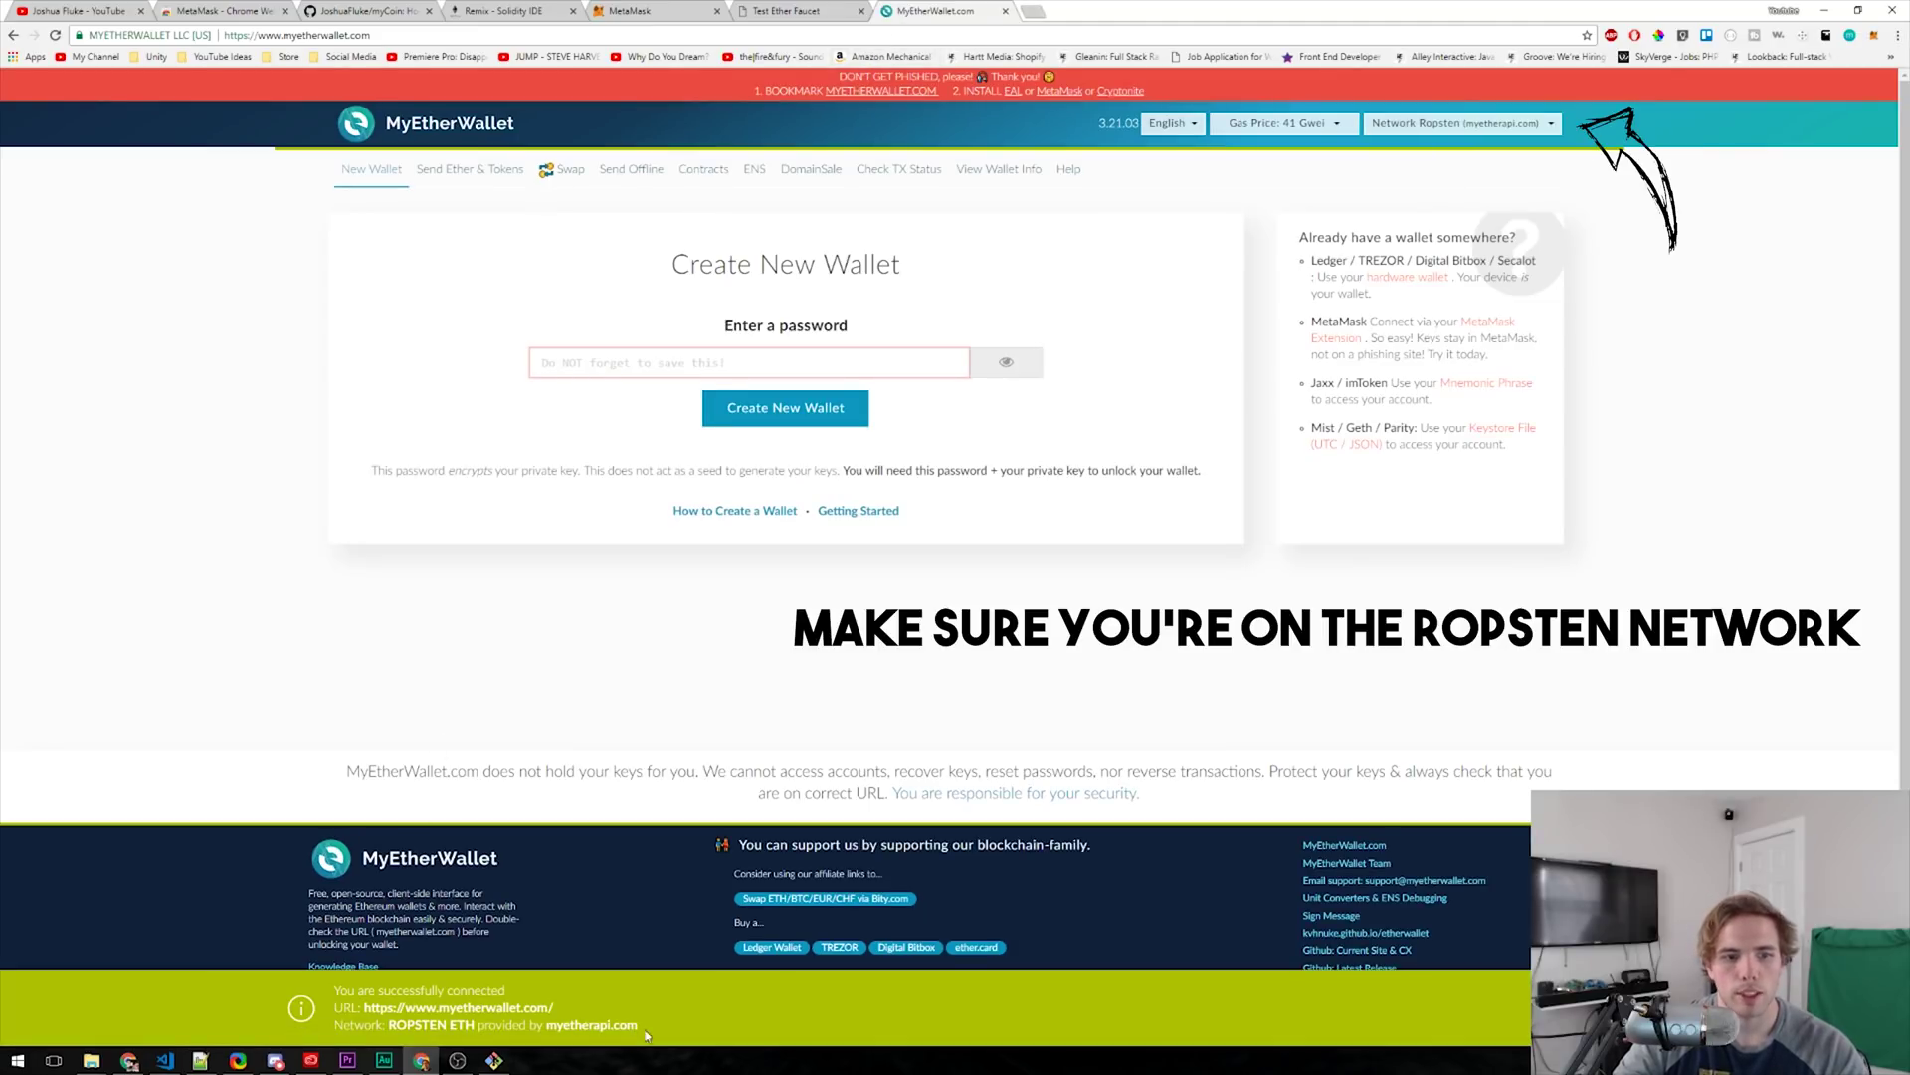
click(998, 178)
click(379, 358)
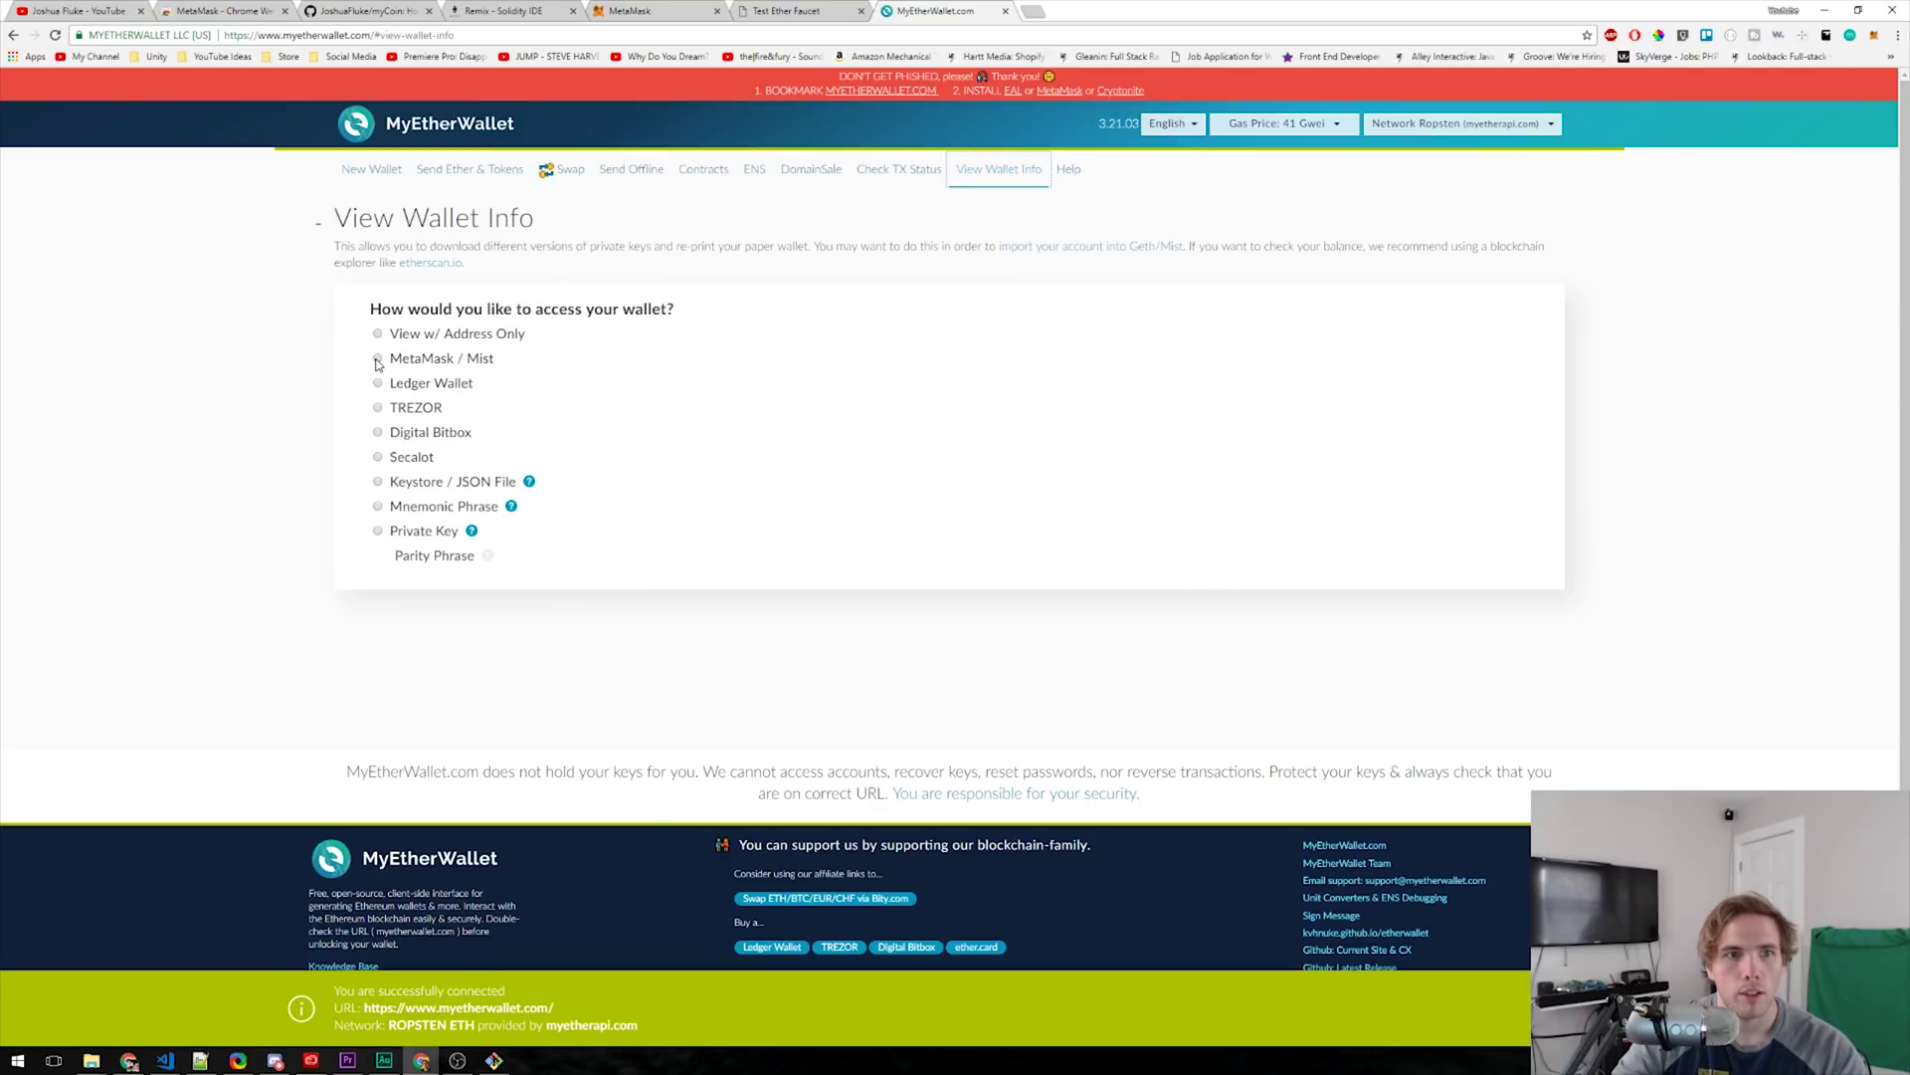
click(911, 501)
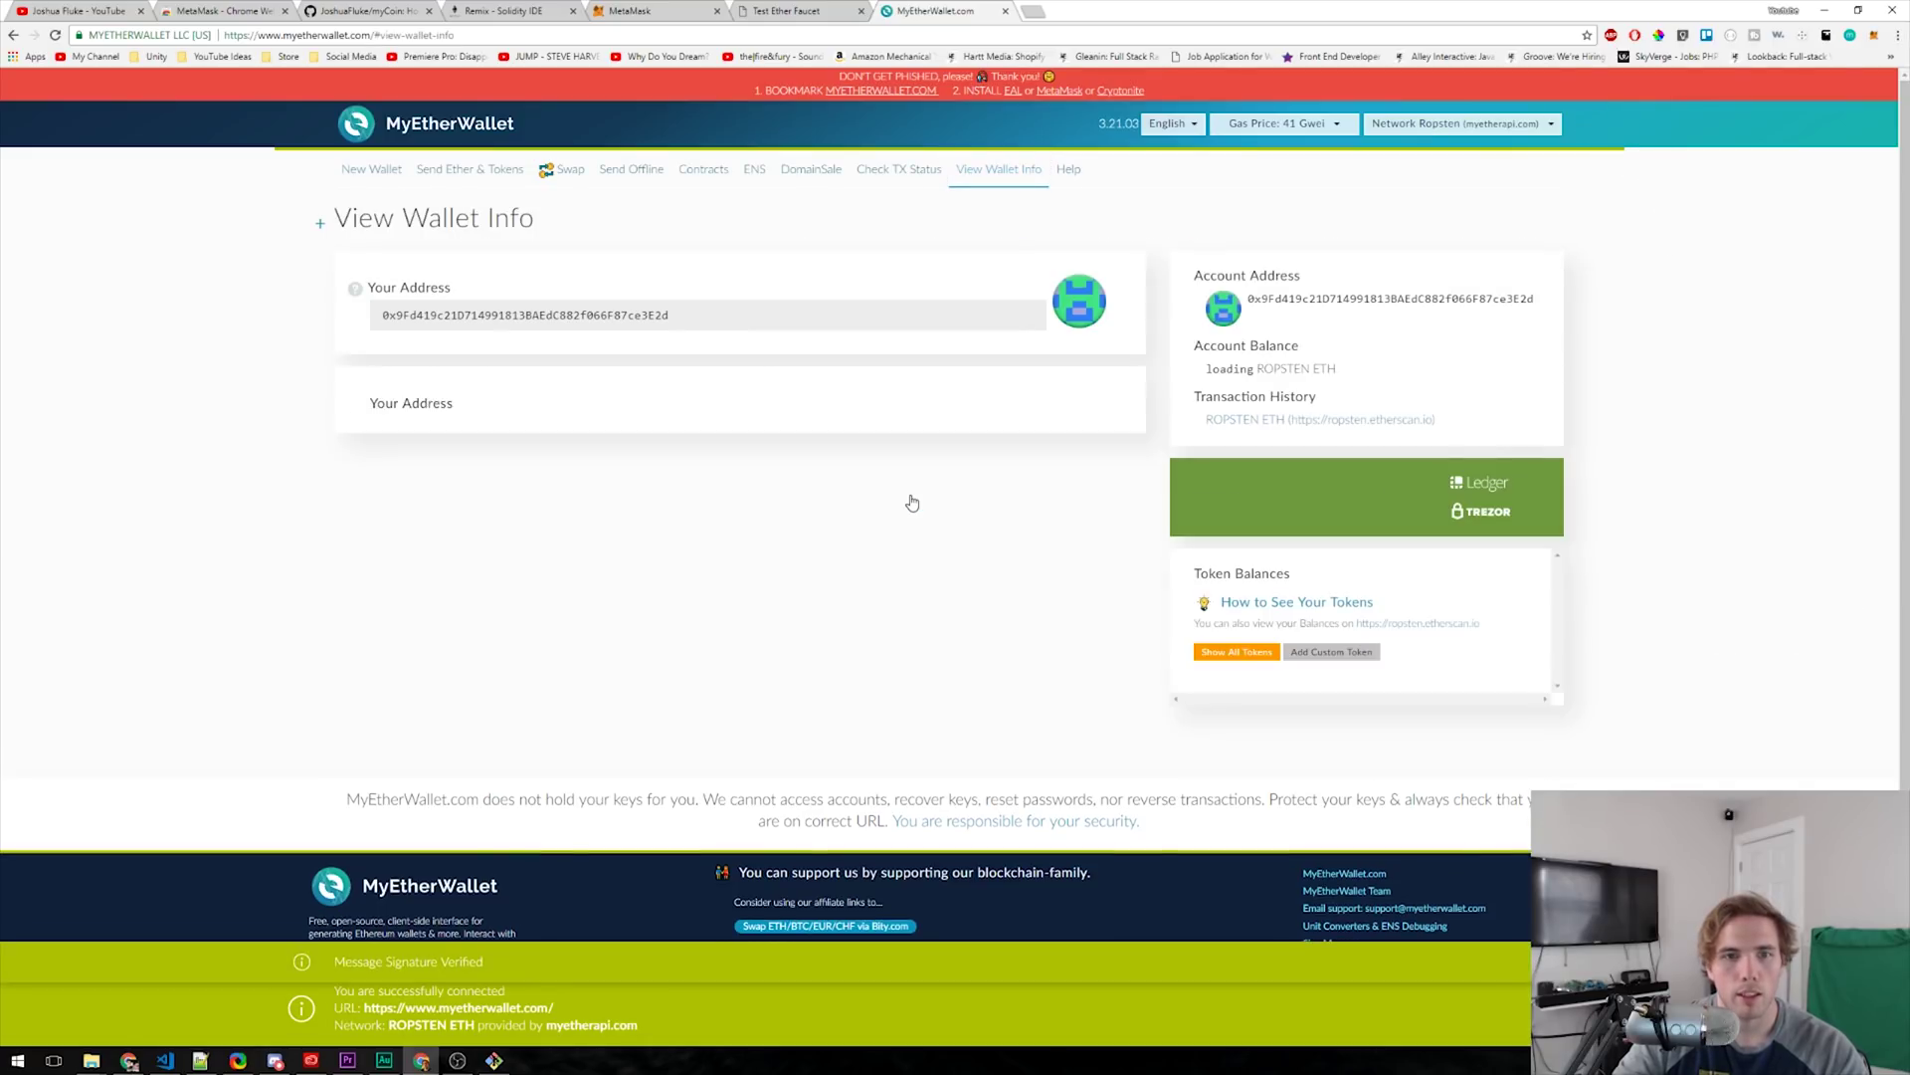
click(1875, 37)
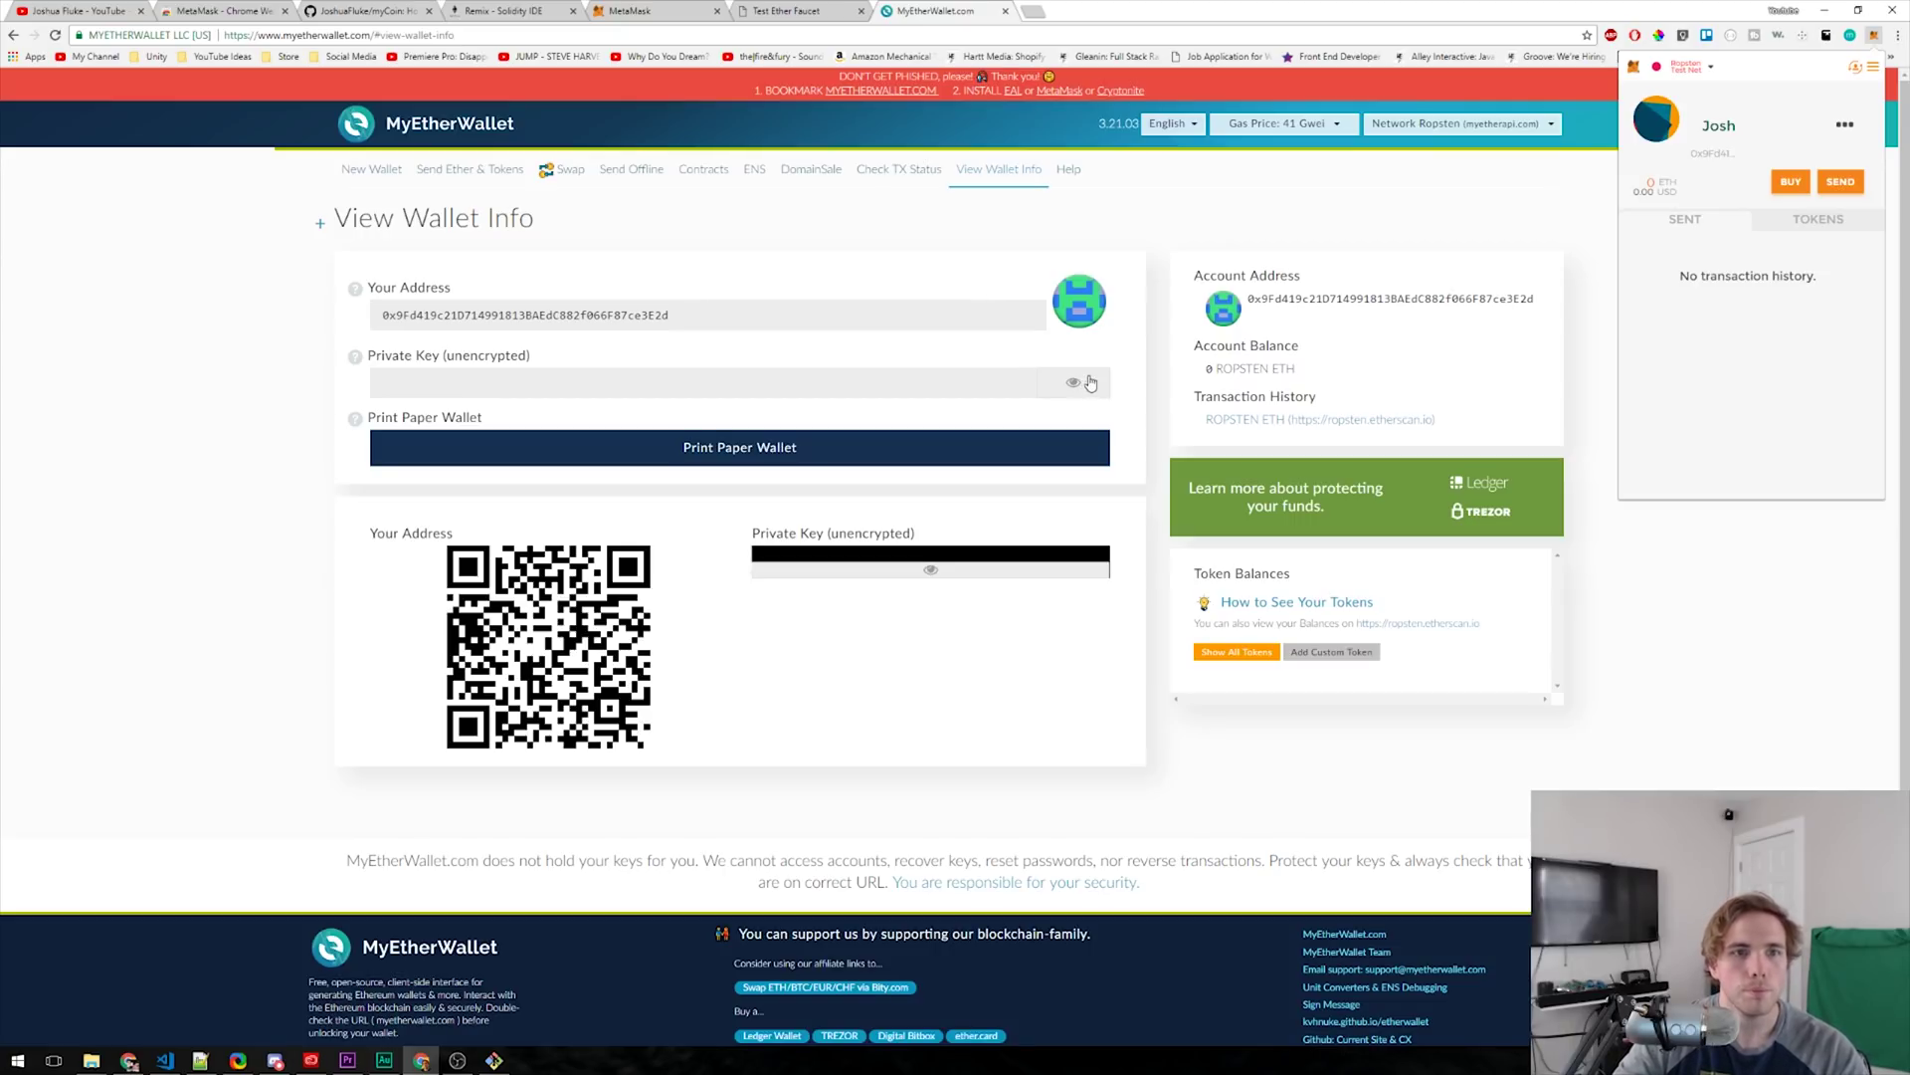
click(801, 10)
- Check the MetaMask balance after the faucet request and close the duplicate faucet tab
click(941, 10)
click(796, 10)
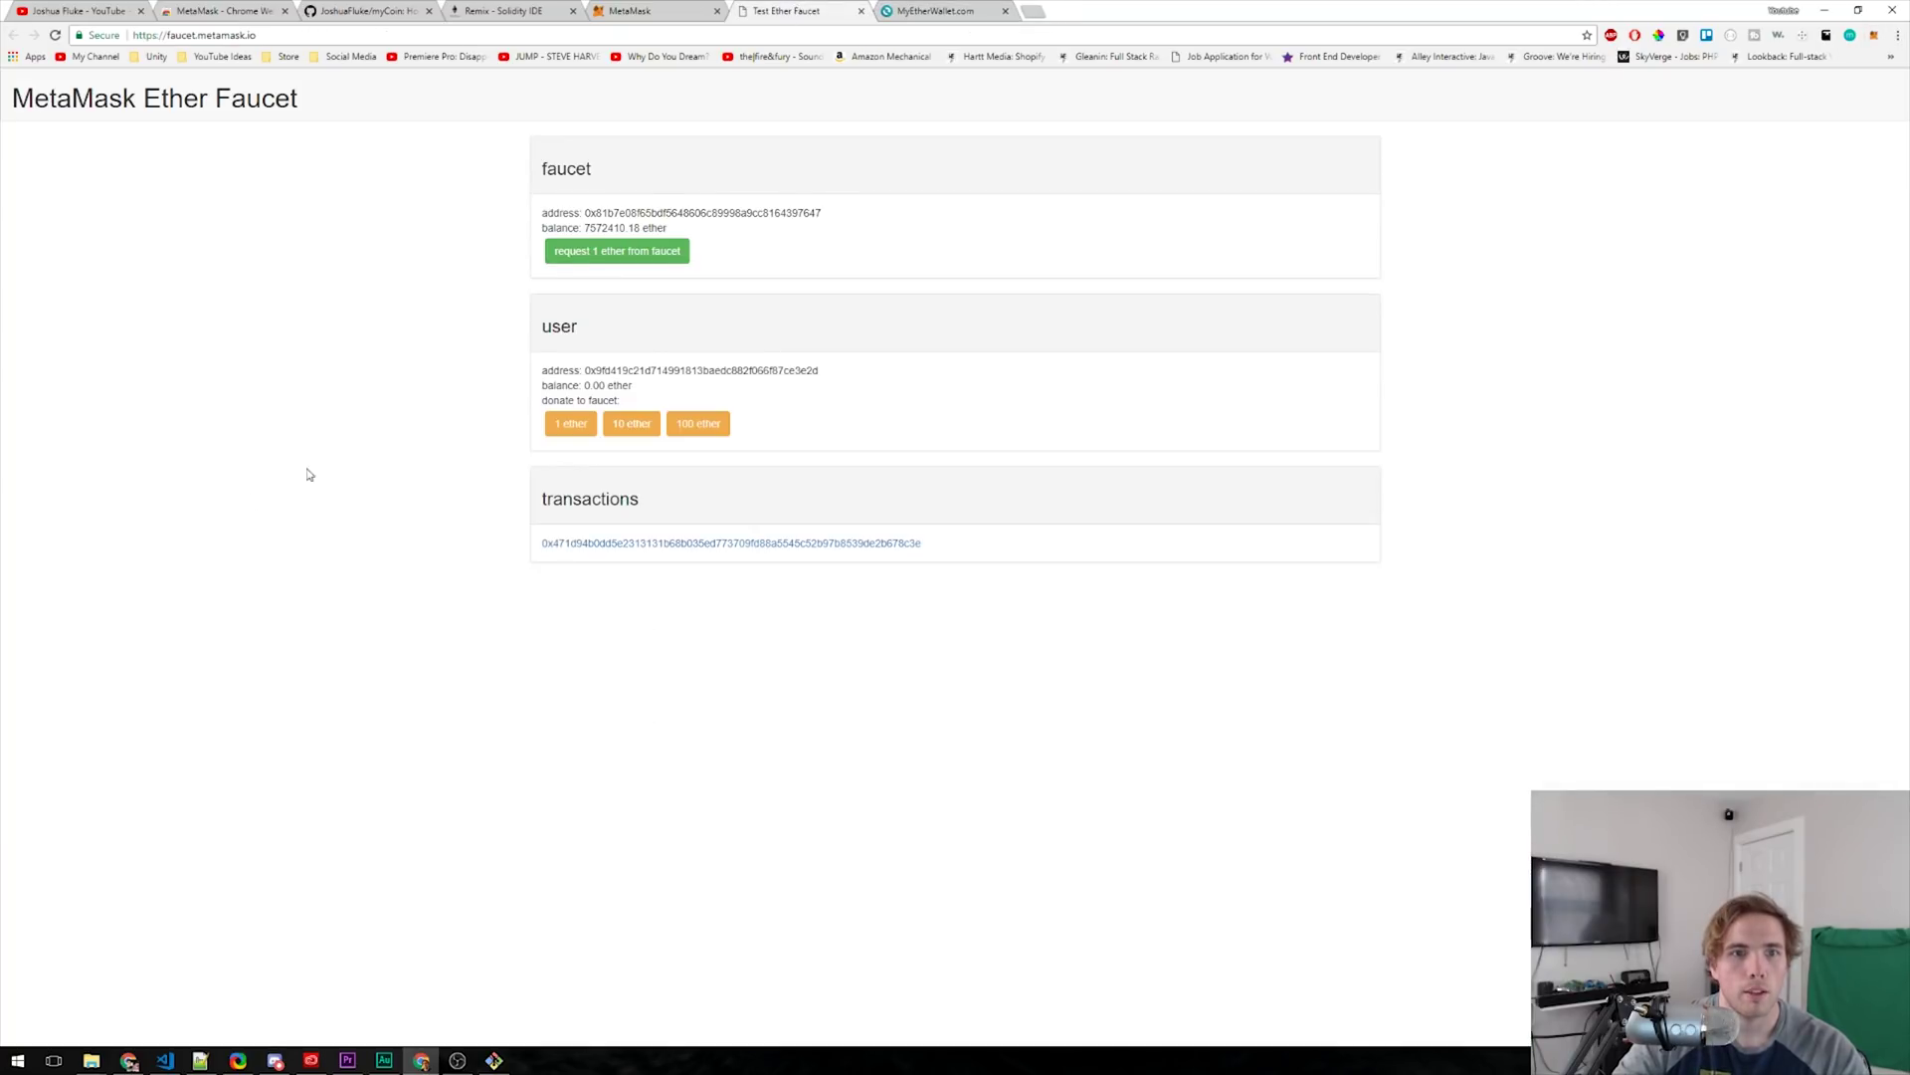
click(909, 9)
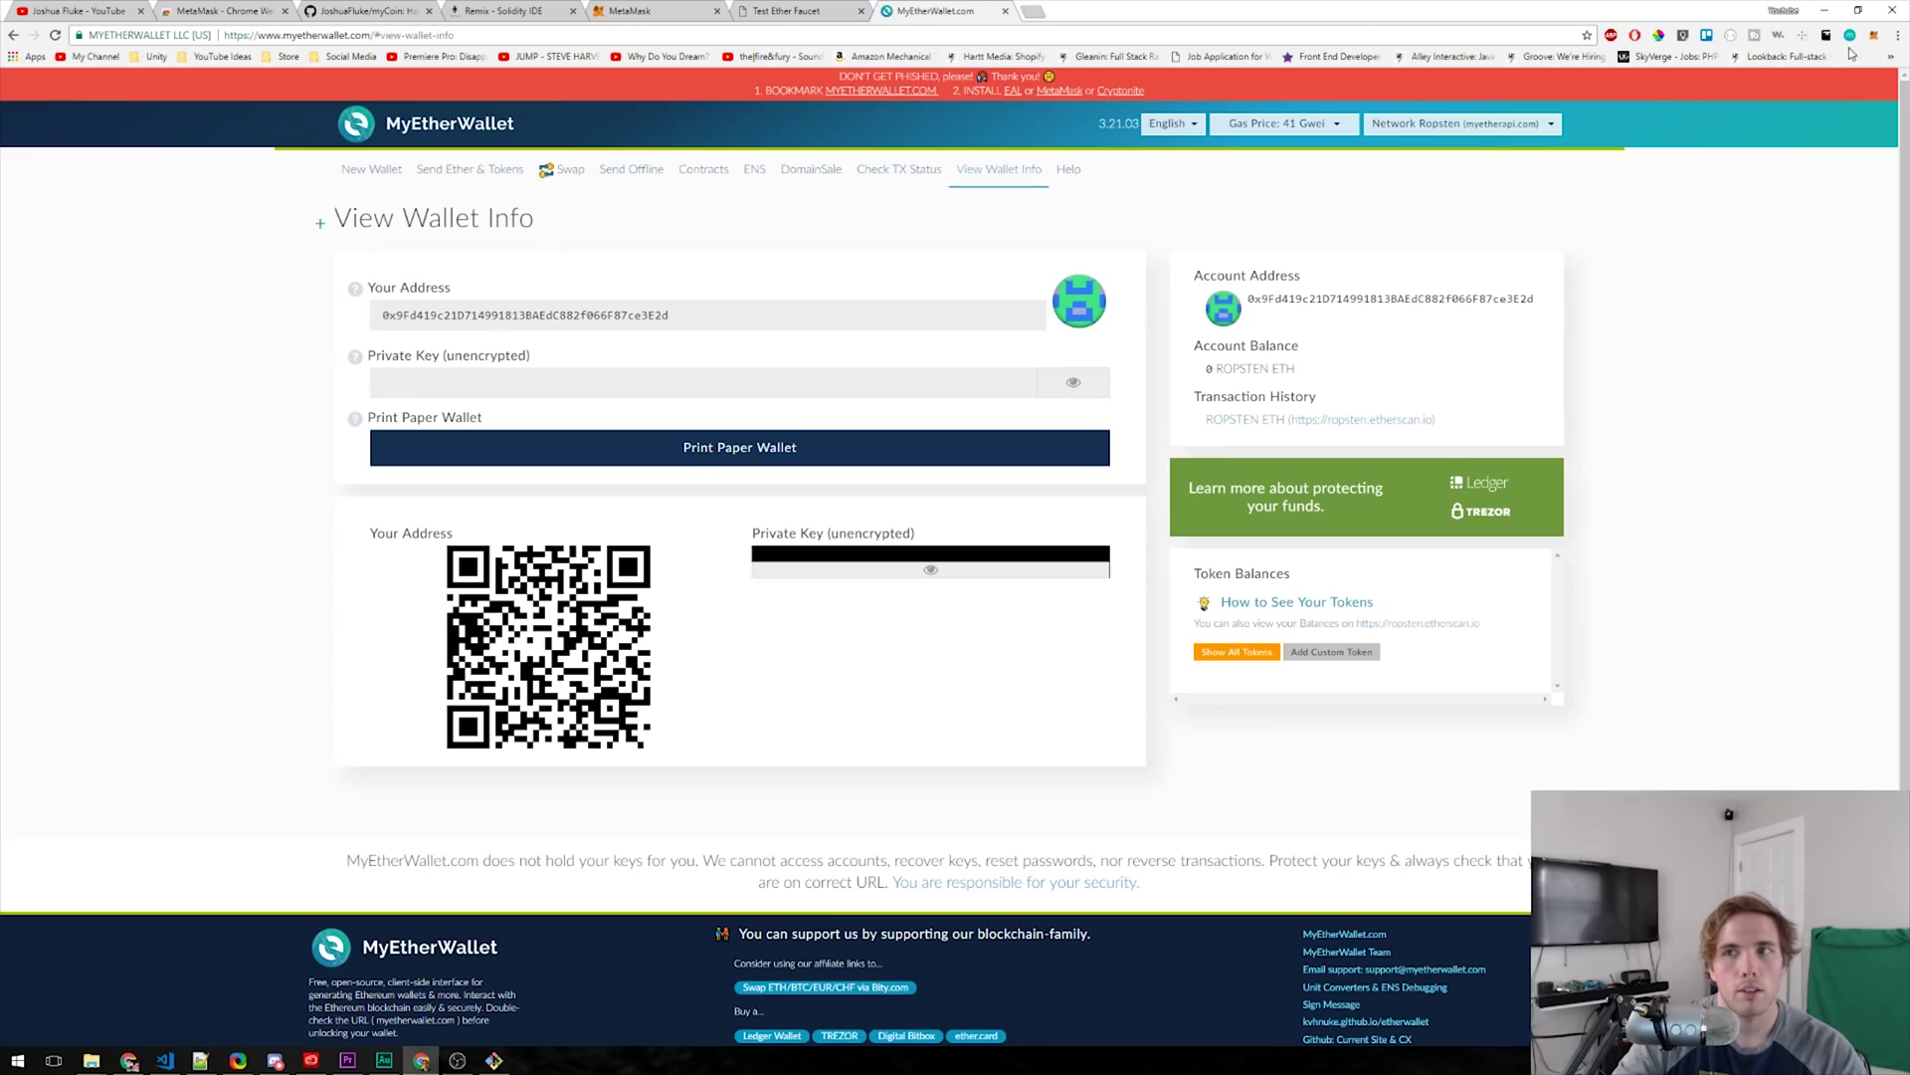
click(1883, 38)
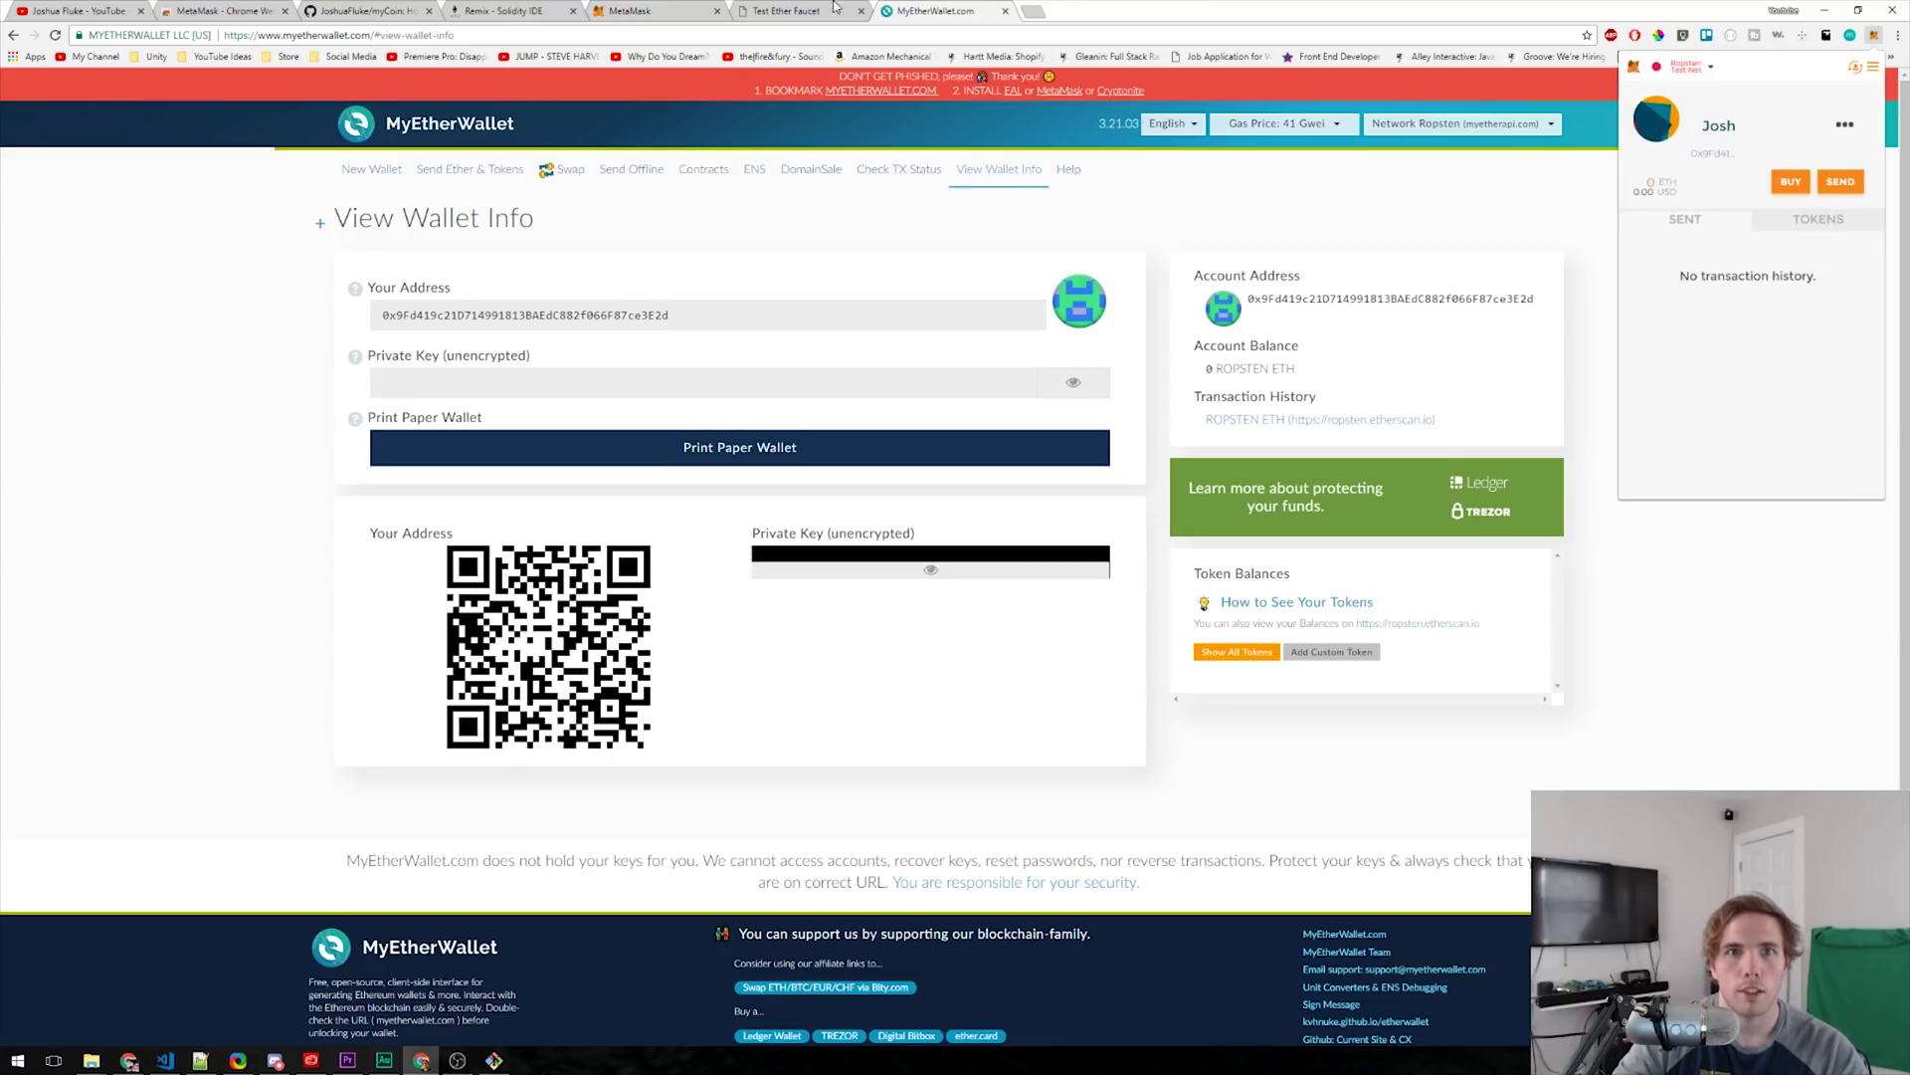
click(1791, 181)
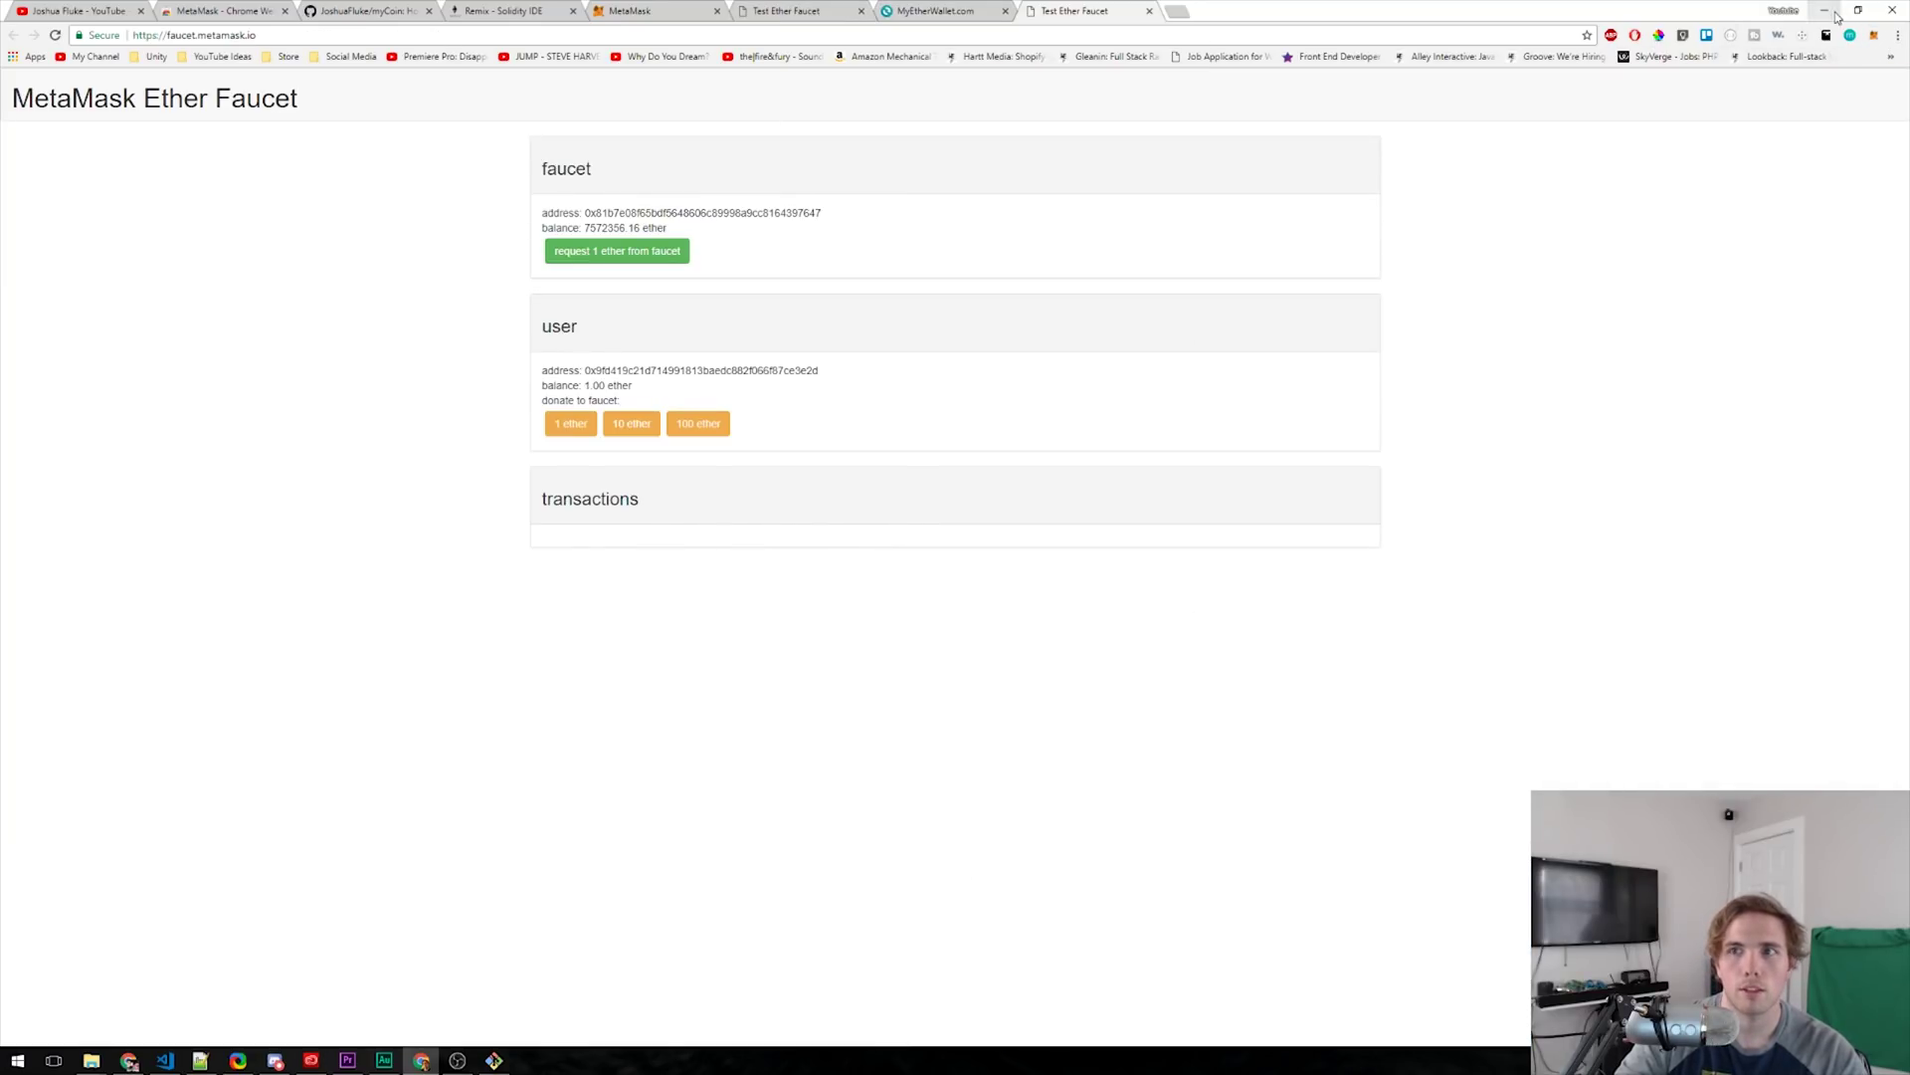
click(1874, 36)
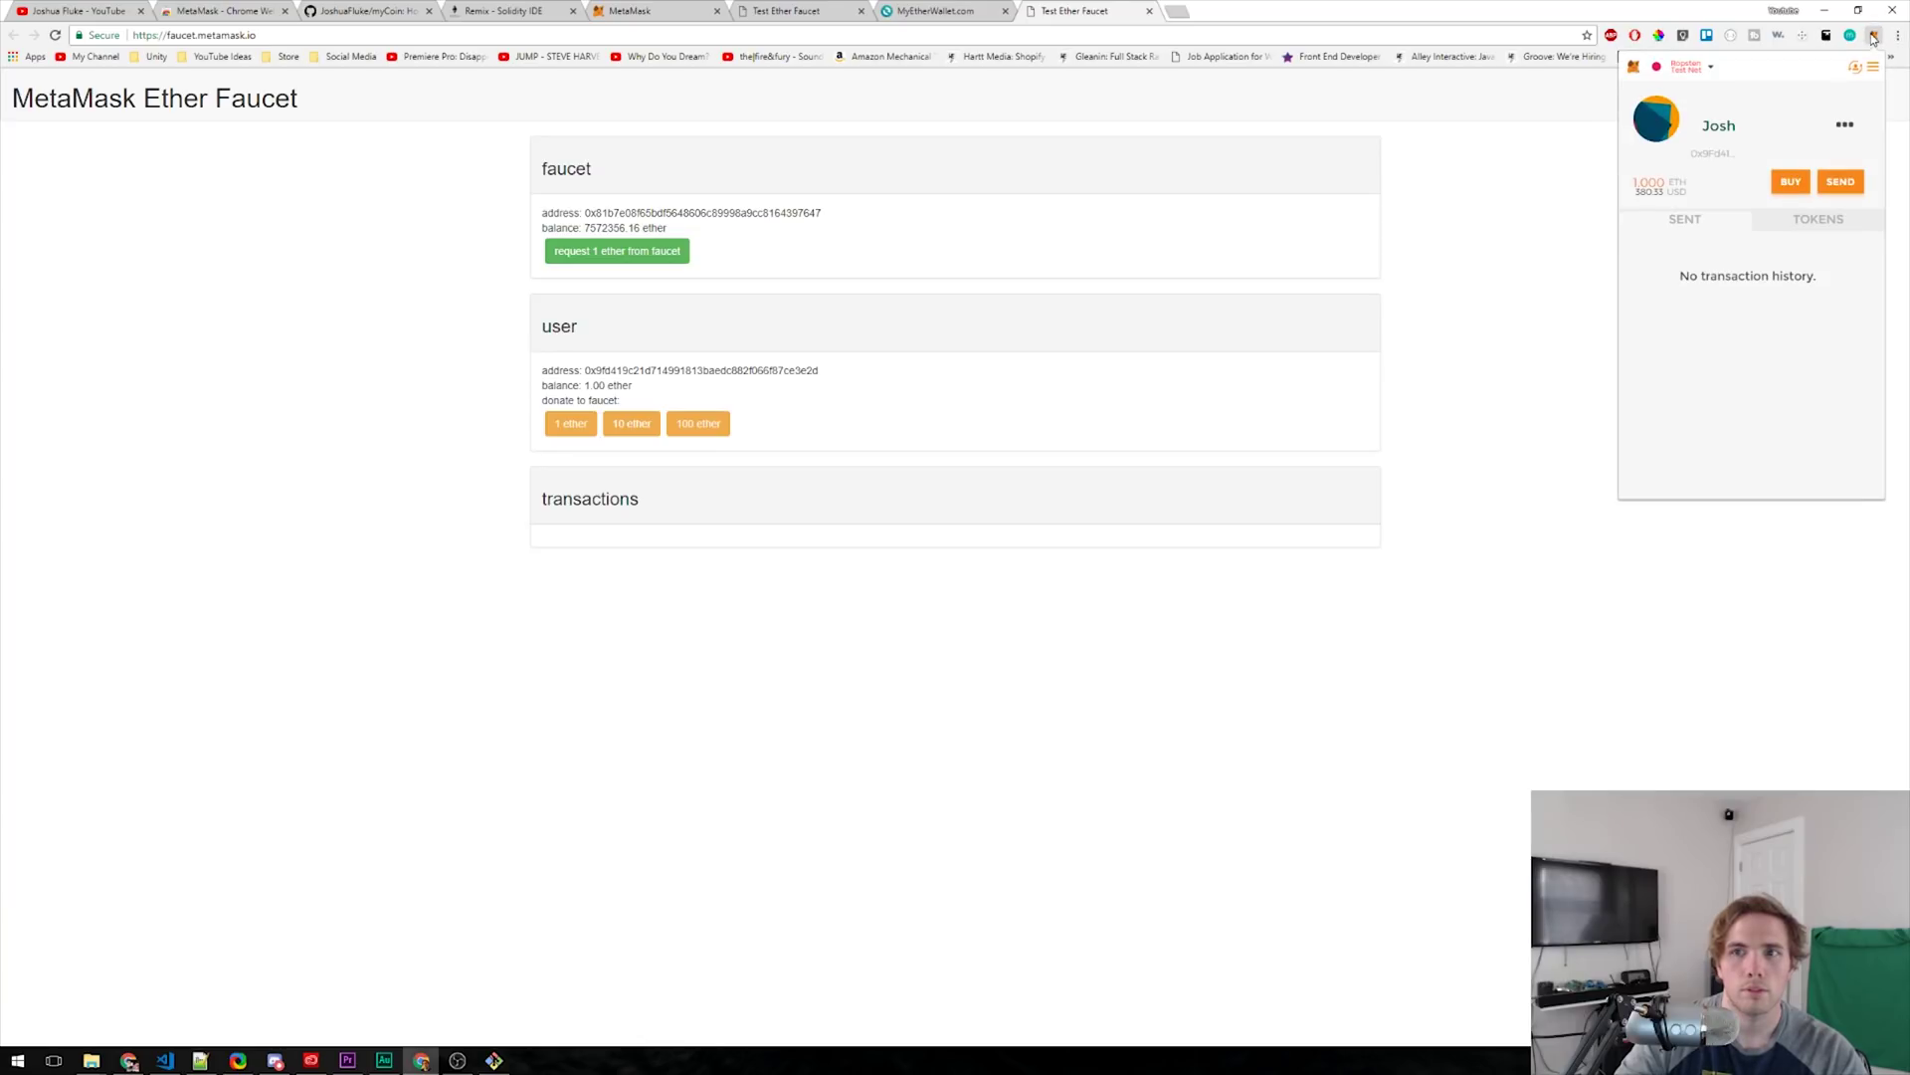
click(1474, 349)
middle_click(1102, 7)
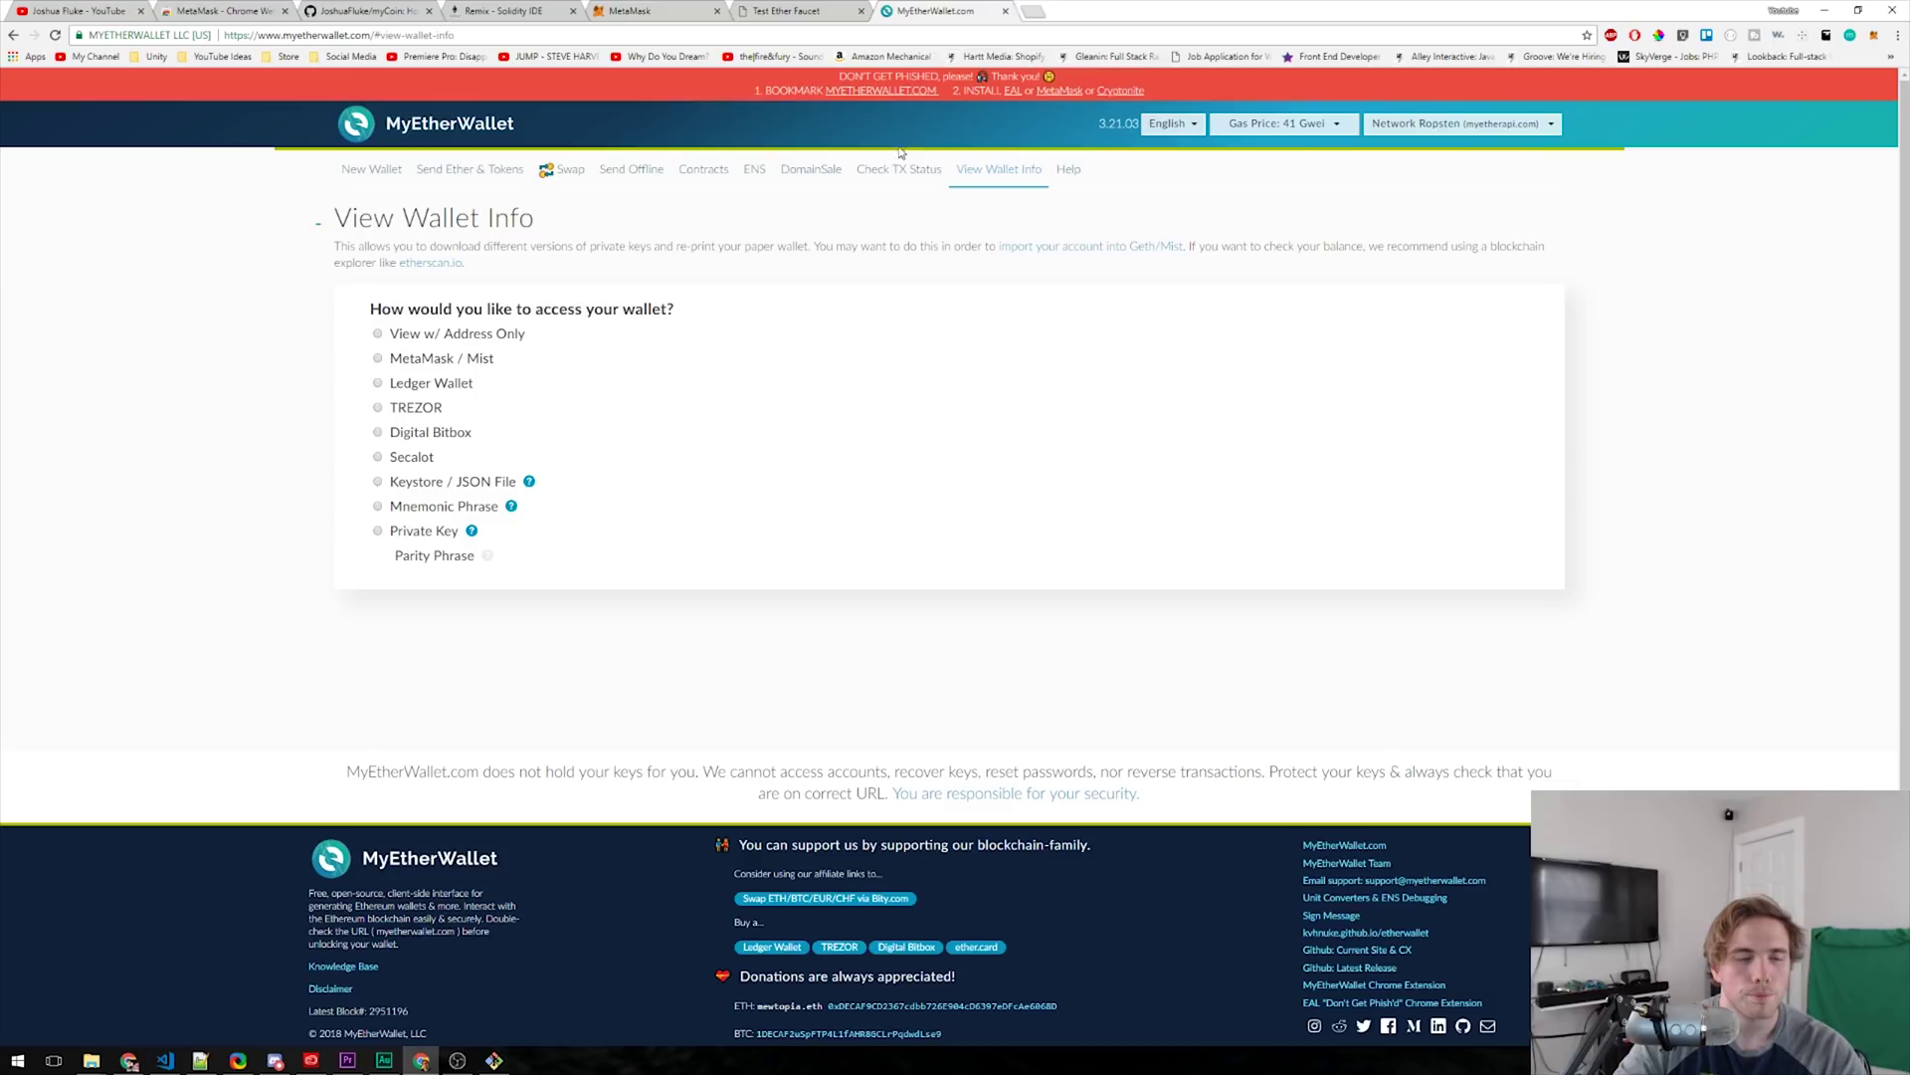
- Reconnect MetaMask on View Wallet Info so the balance shows 1 ROPSTEN ETH
click(437, 358)
click(916, 493)
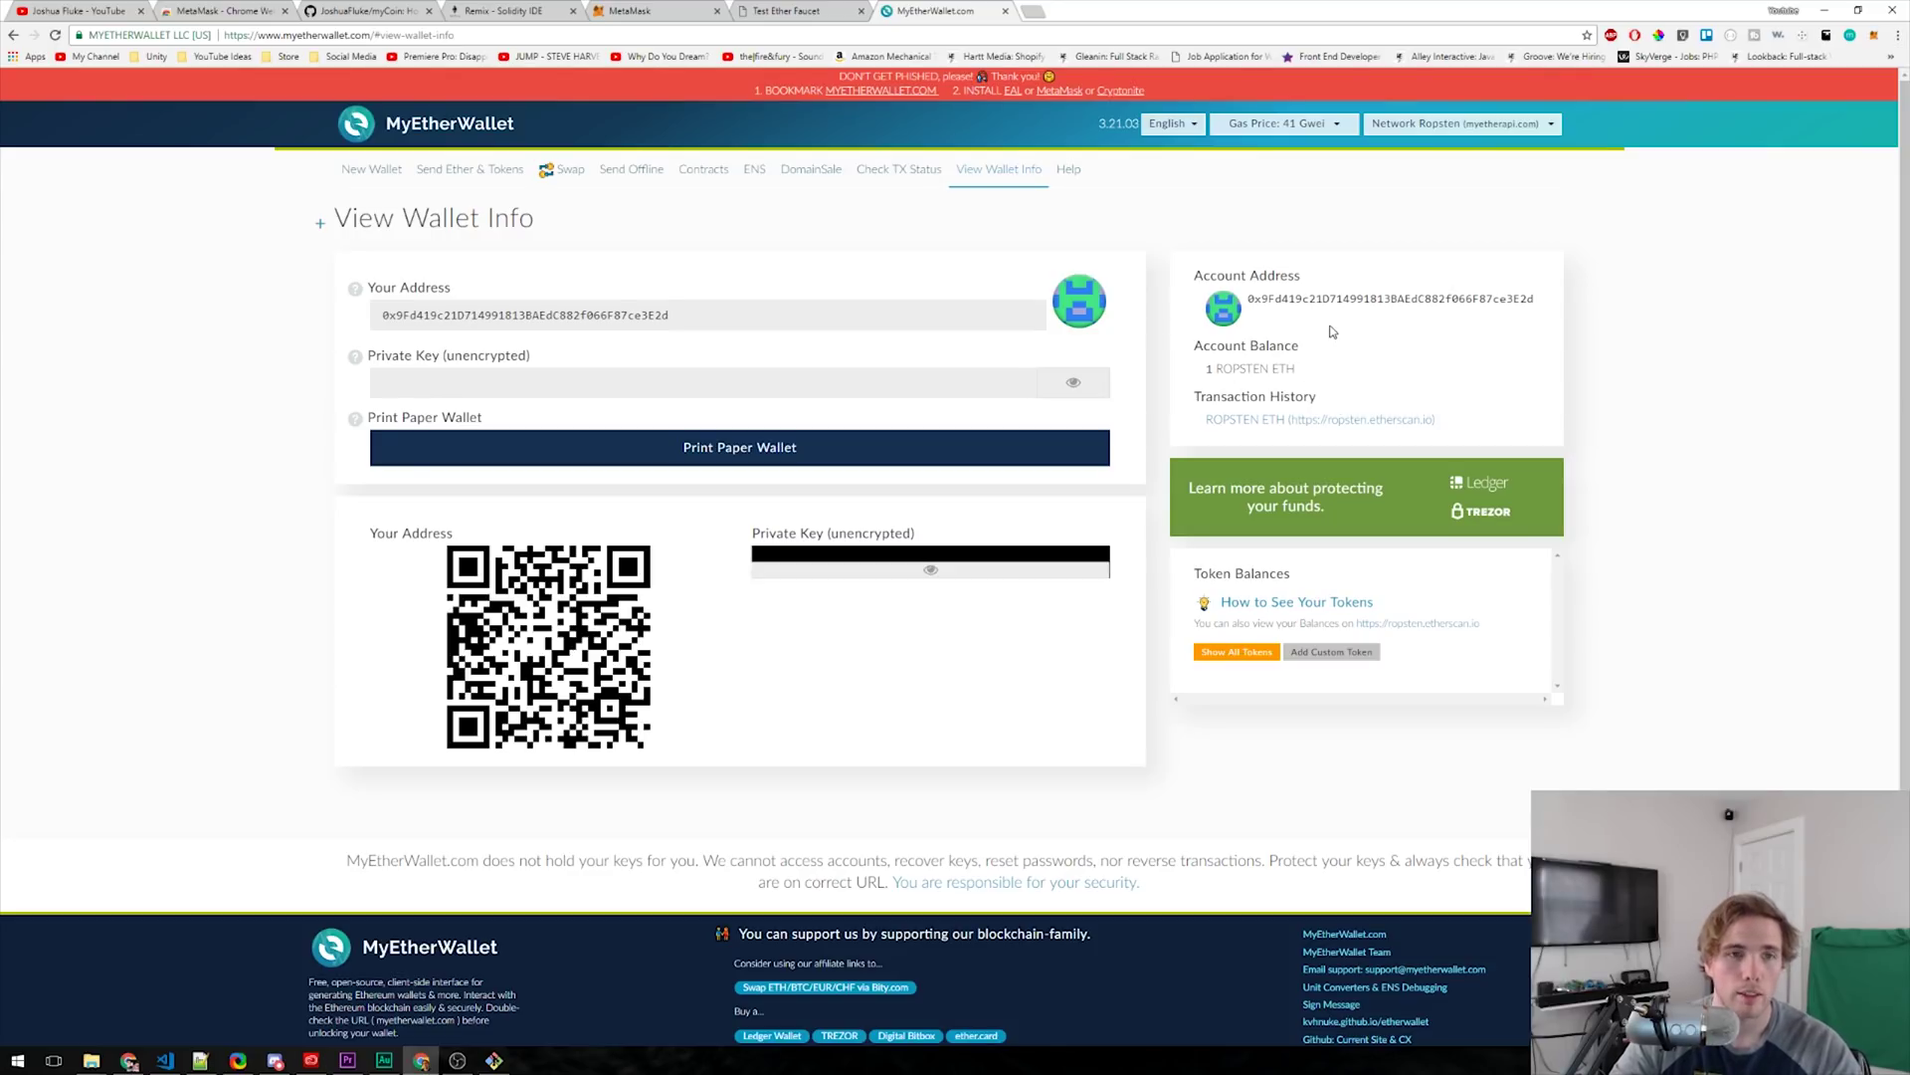
key(alt+Tab)
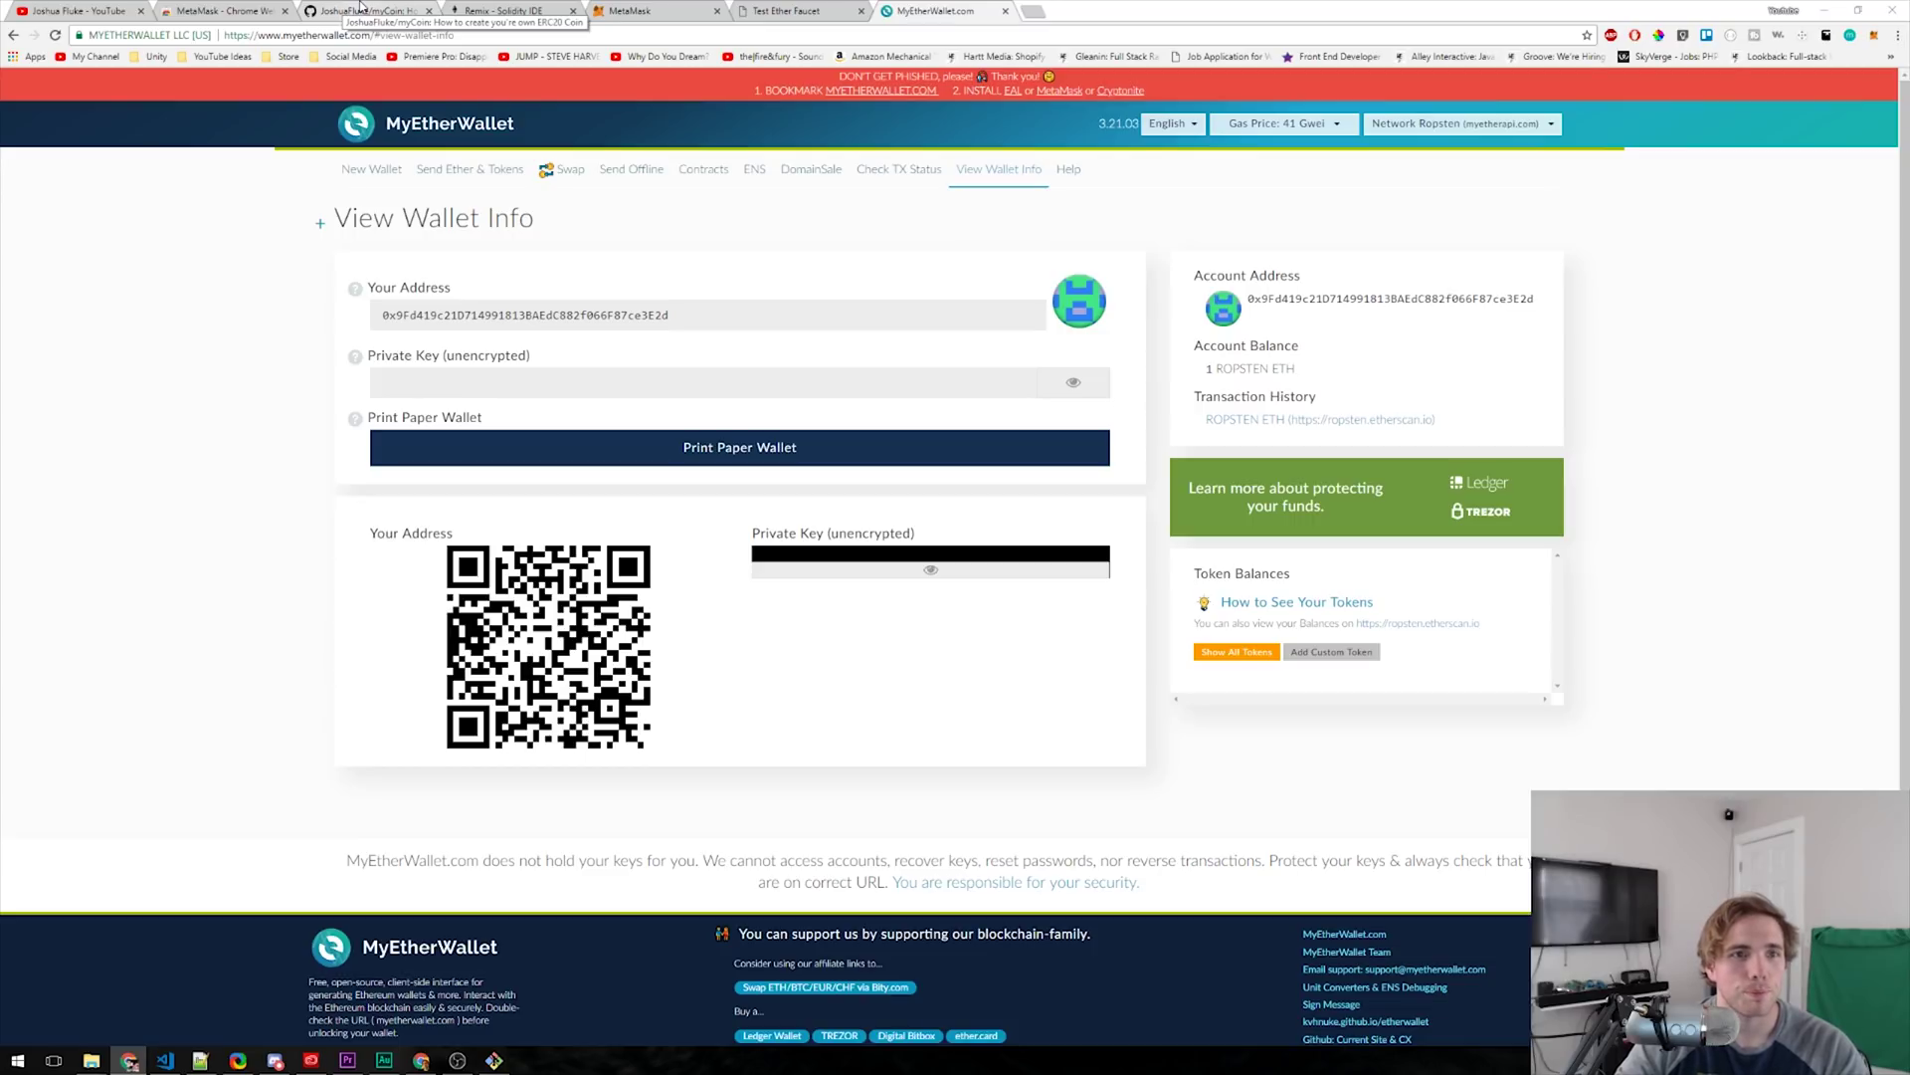
- Open myCoin.sol in the GitHub myCoin repository, select all its code, and bring VS Code forward
click(360, 8)
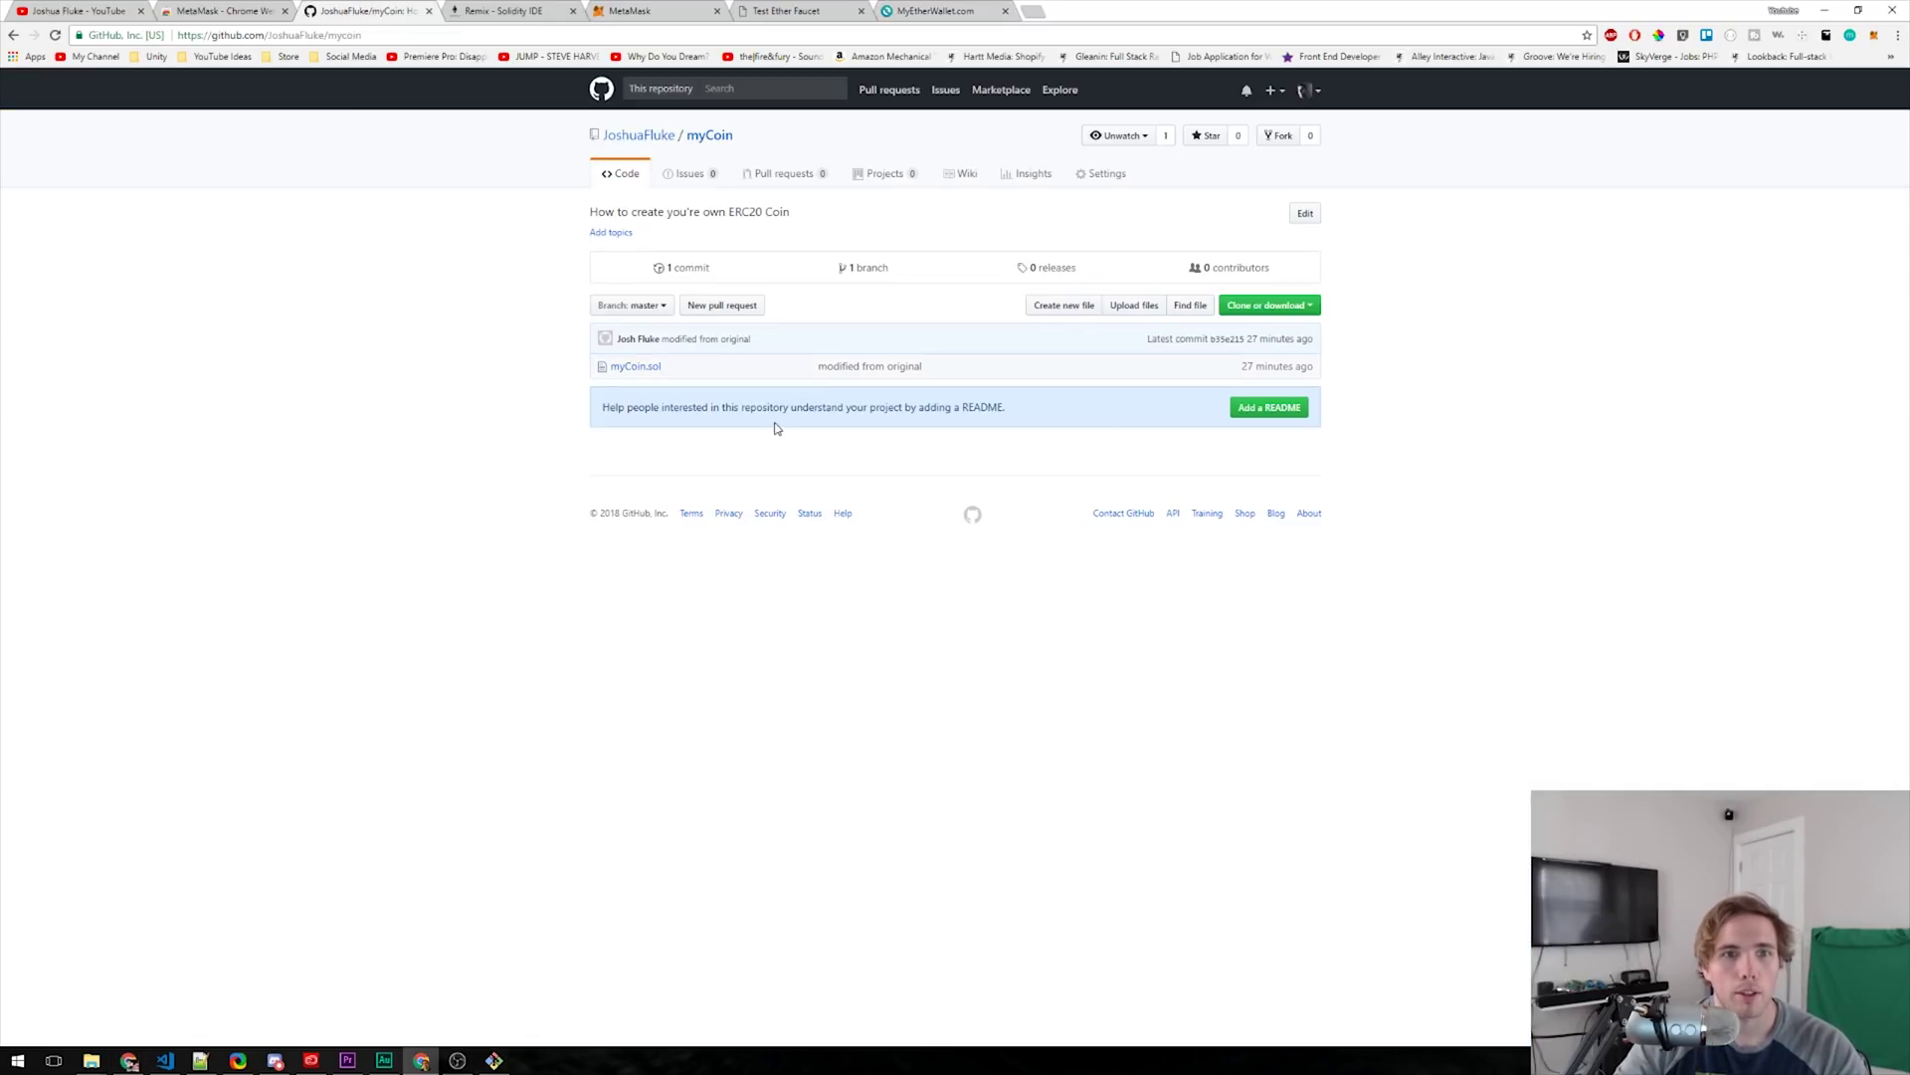
click(647, 370)
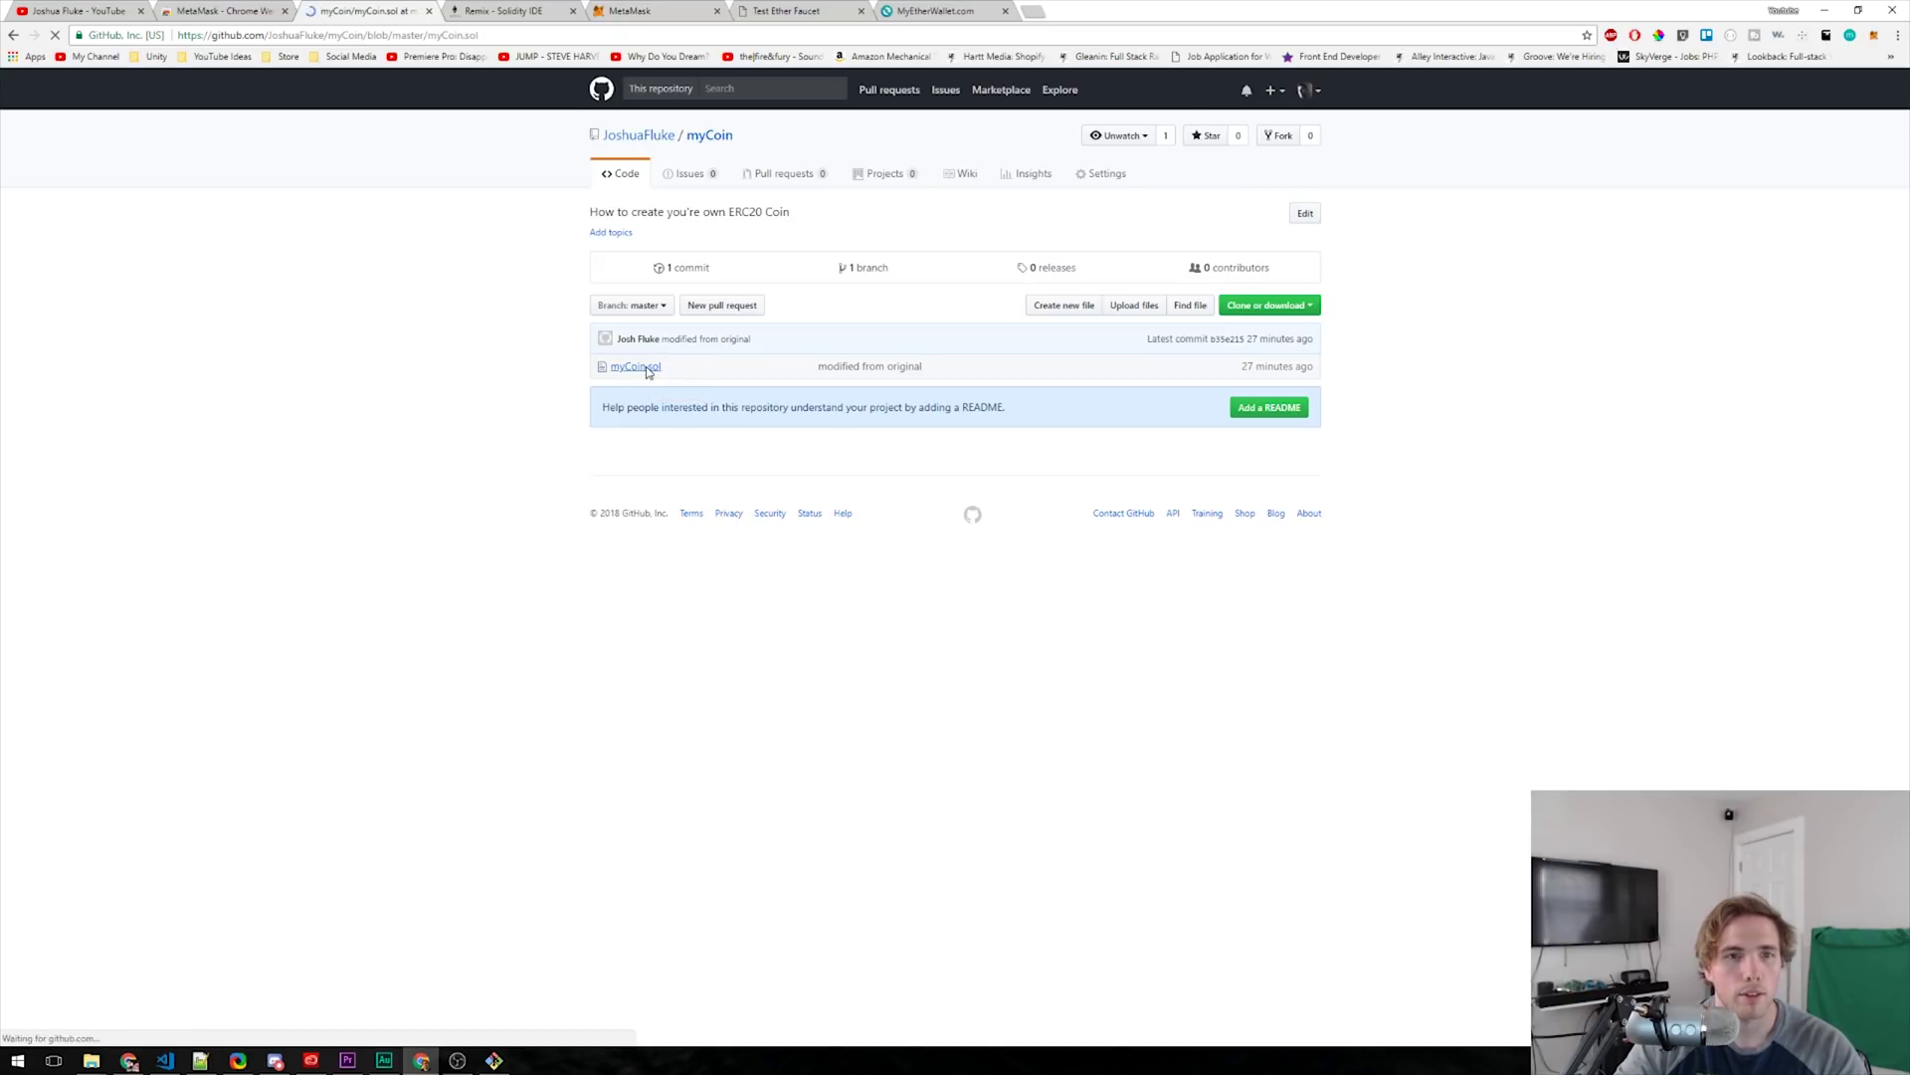
drag(628, 325, 827, 912)
scroll(827, 381, down, 2)
scroll(839, 362, down, 20)
scroll(844, 352, down, 4)
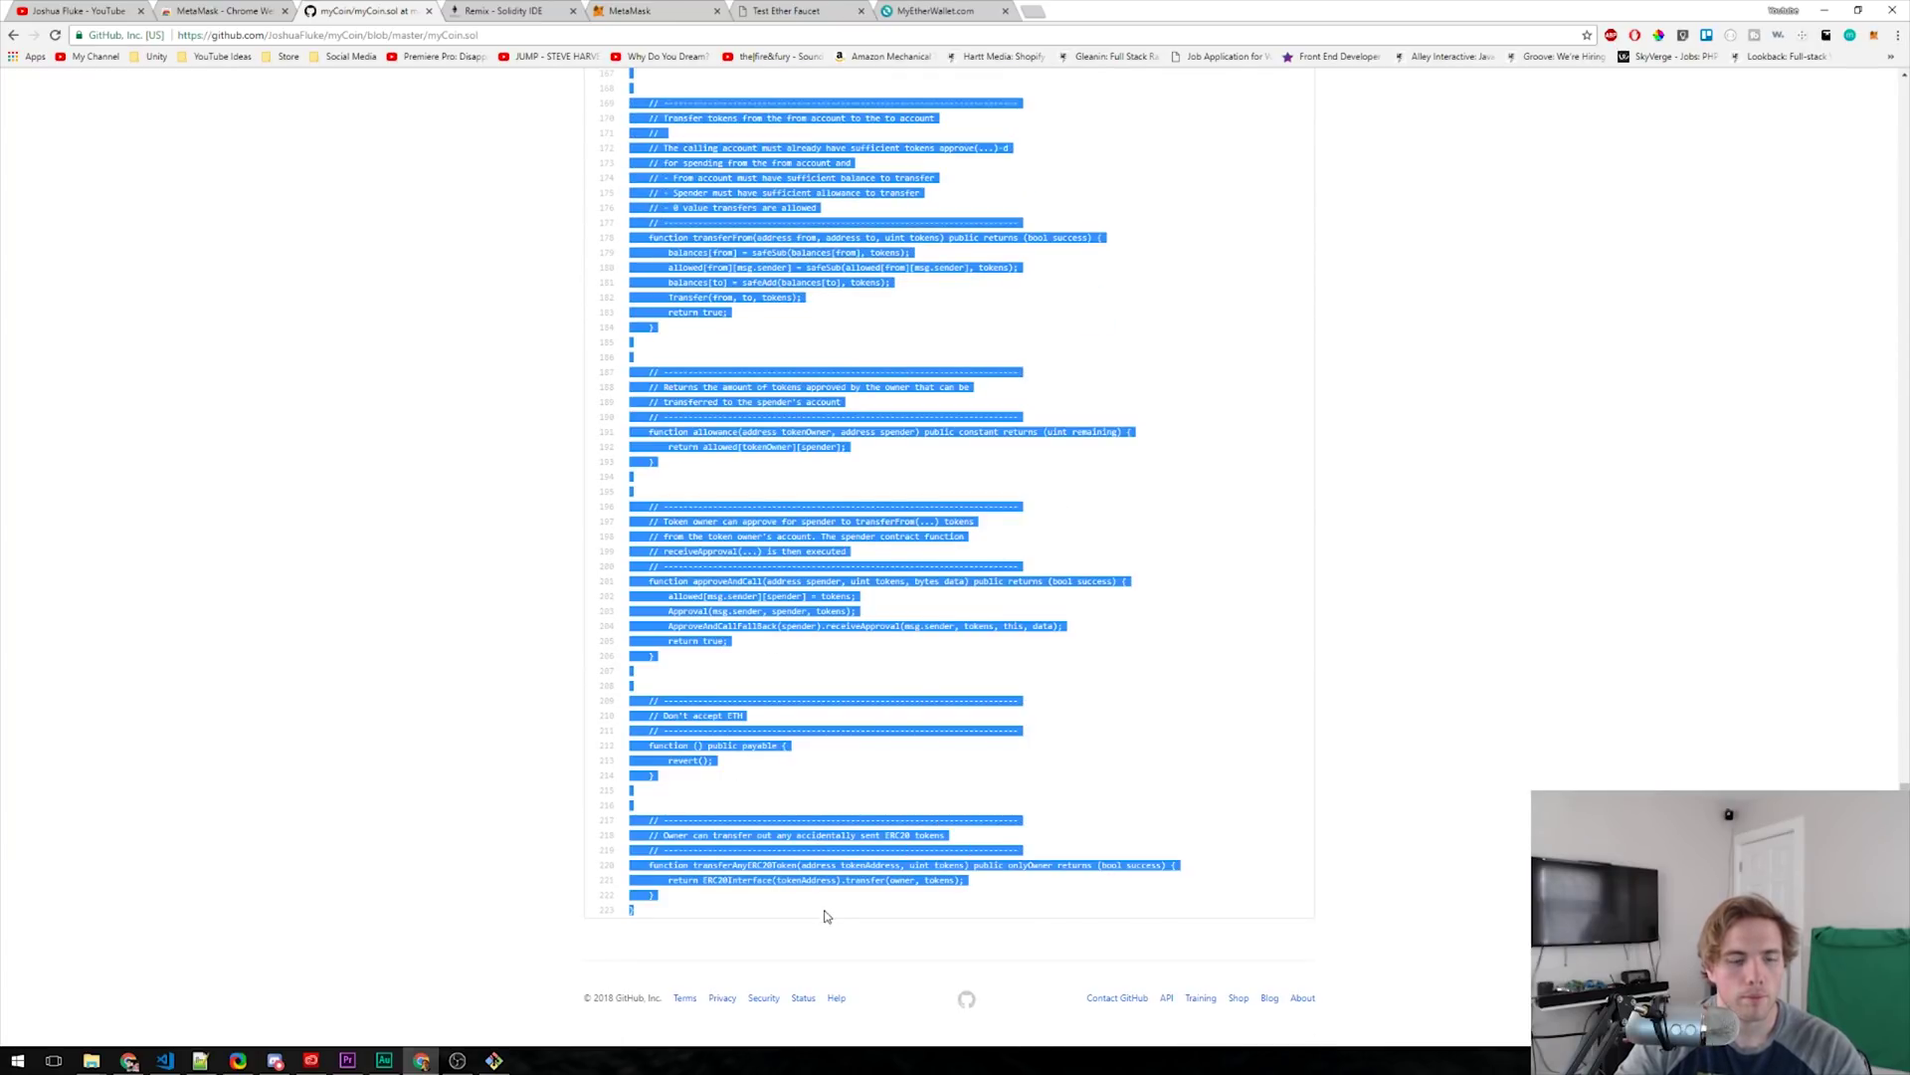
click(180, 1062)
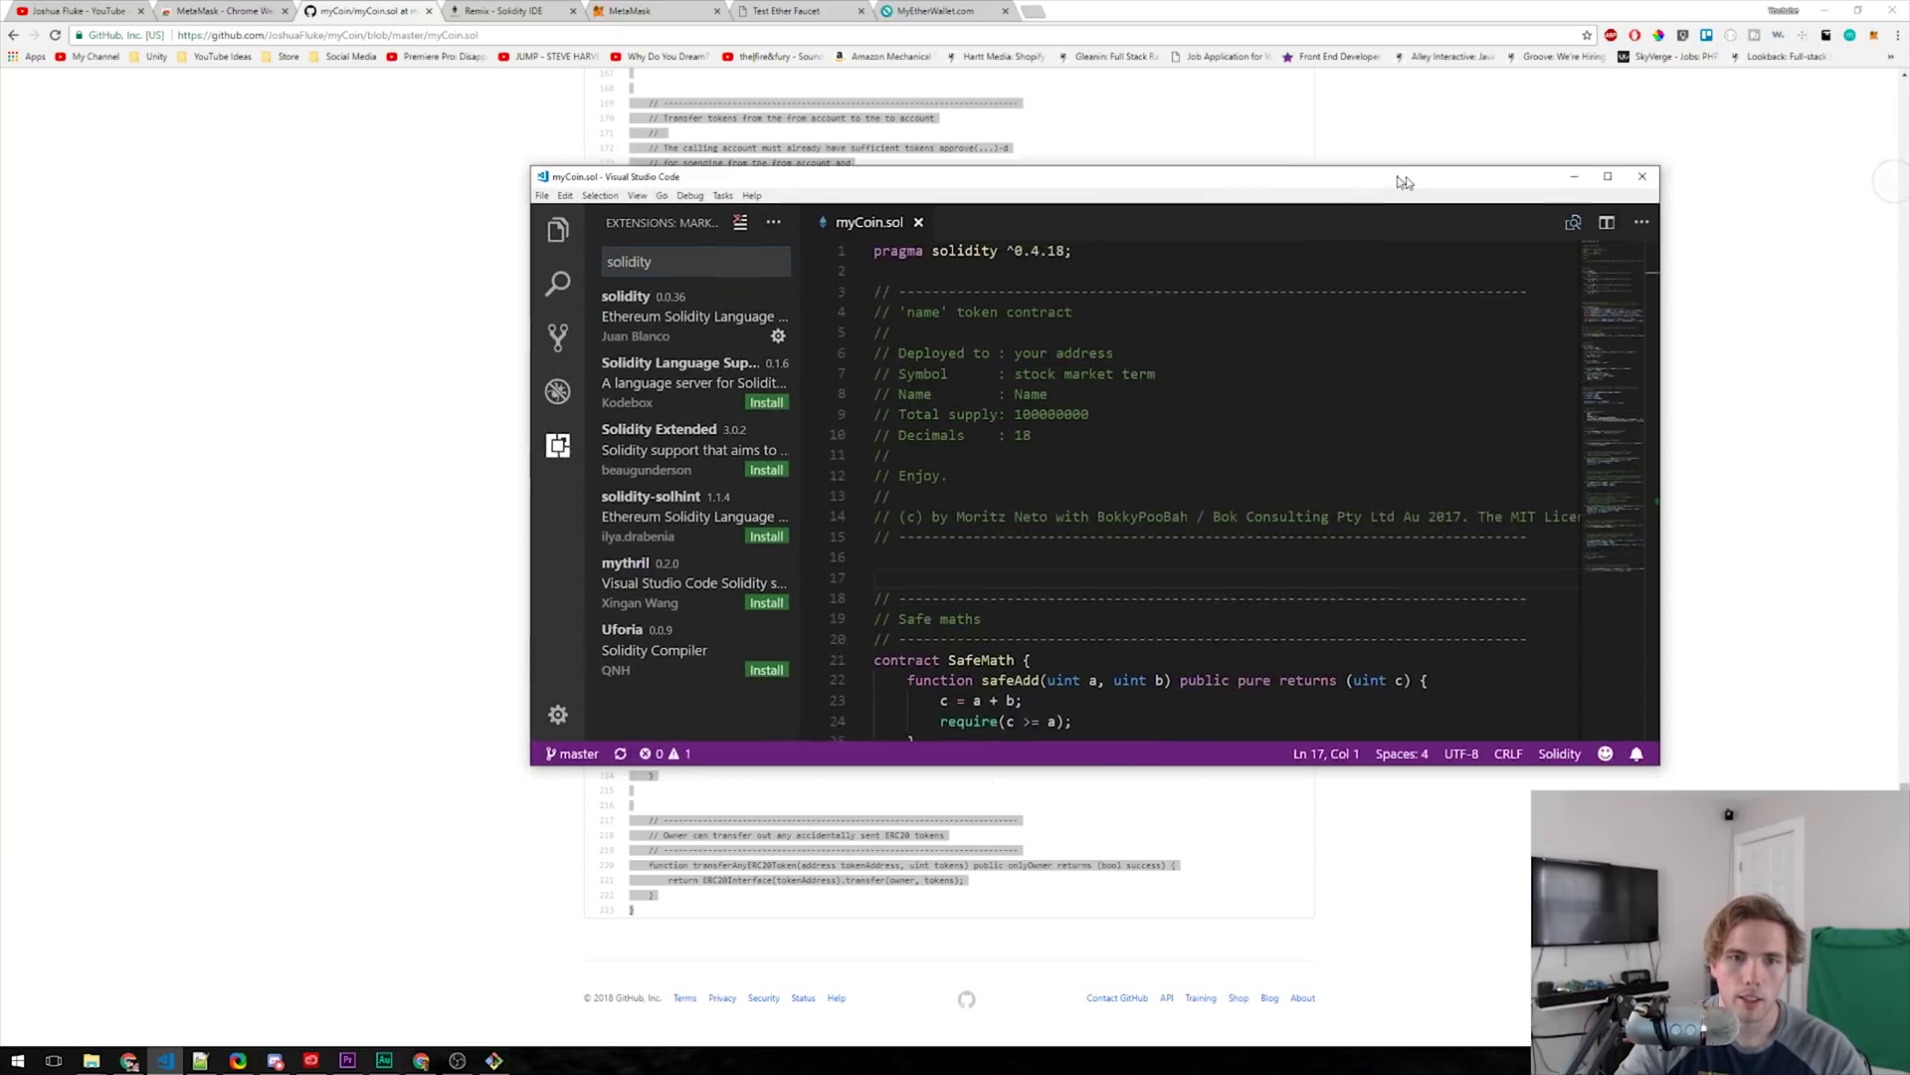
drag(1085, 163, 796, 87)
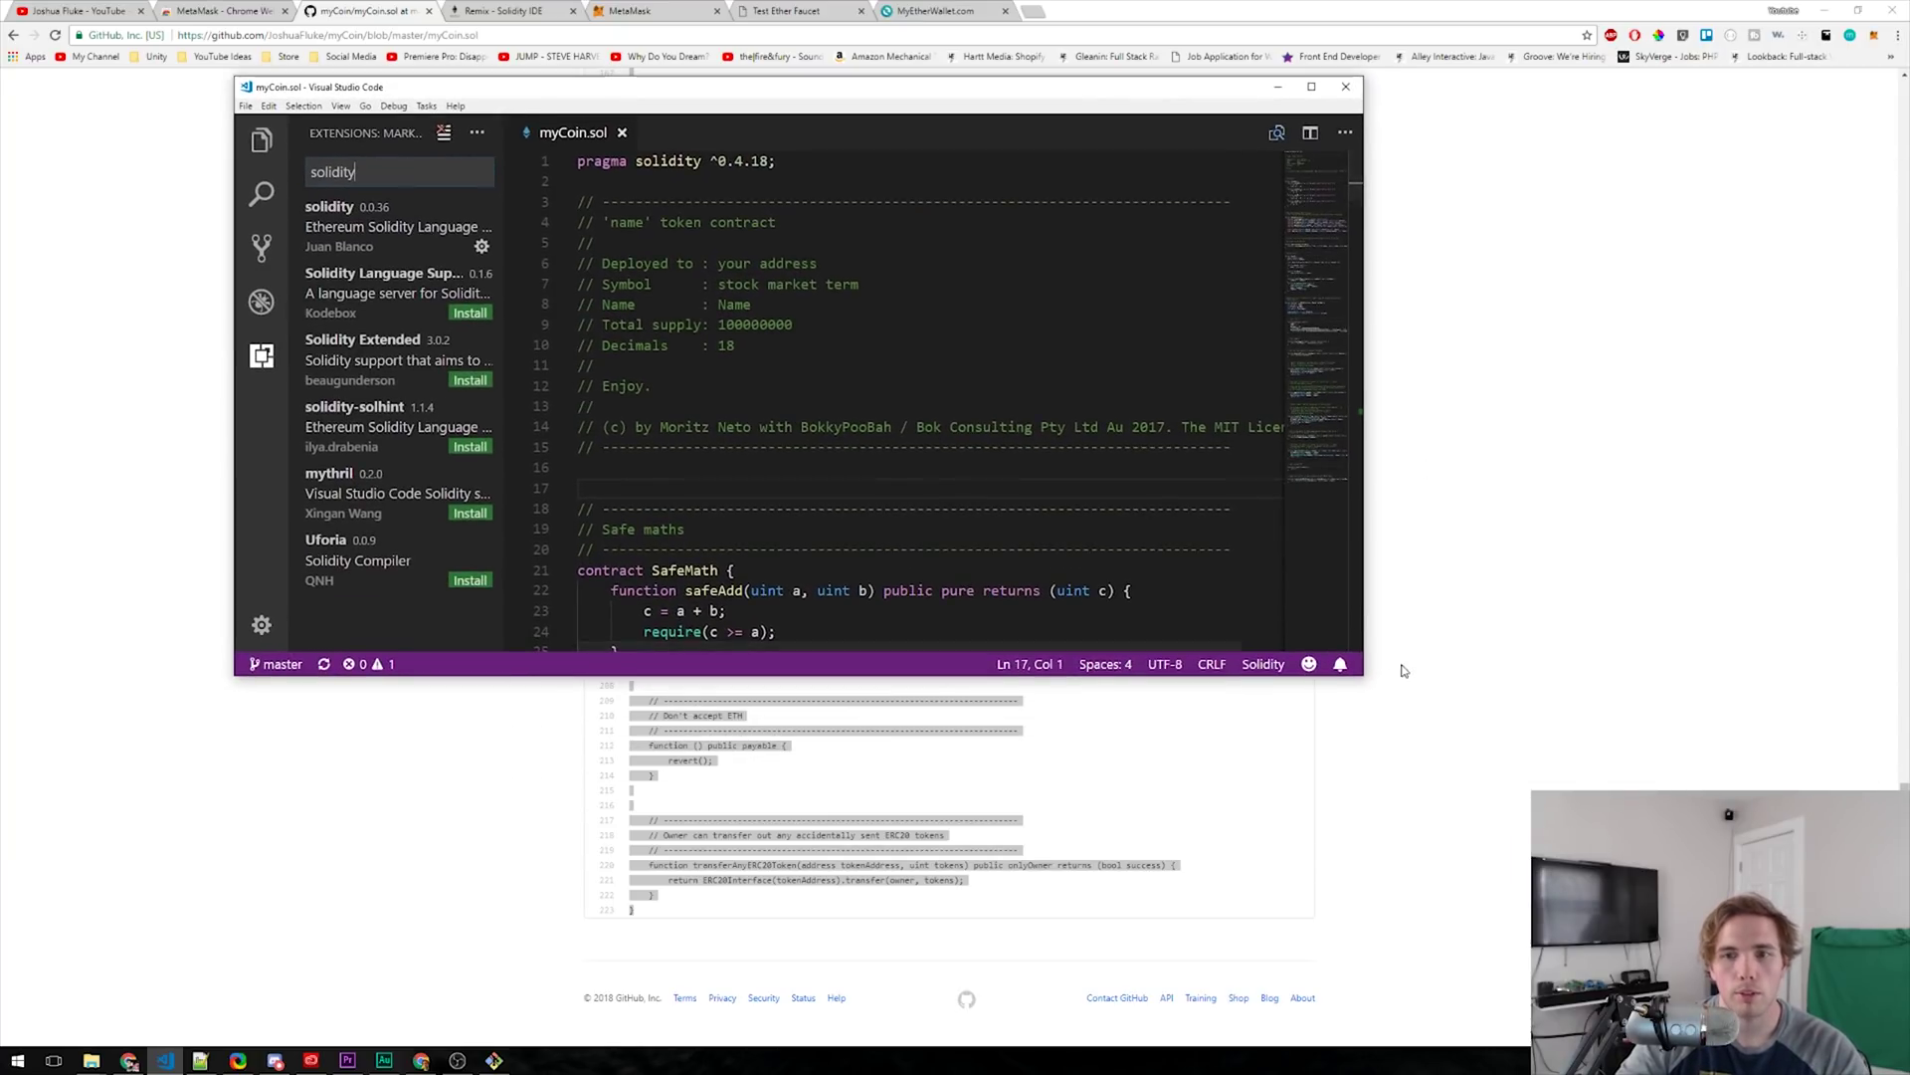
- Enlarge the VS Code window showing myCoin.sol and open the solidity 0.0.36 extension details
drag(1364, 674, 1703, 1002)
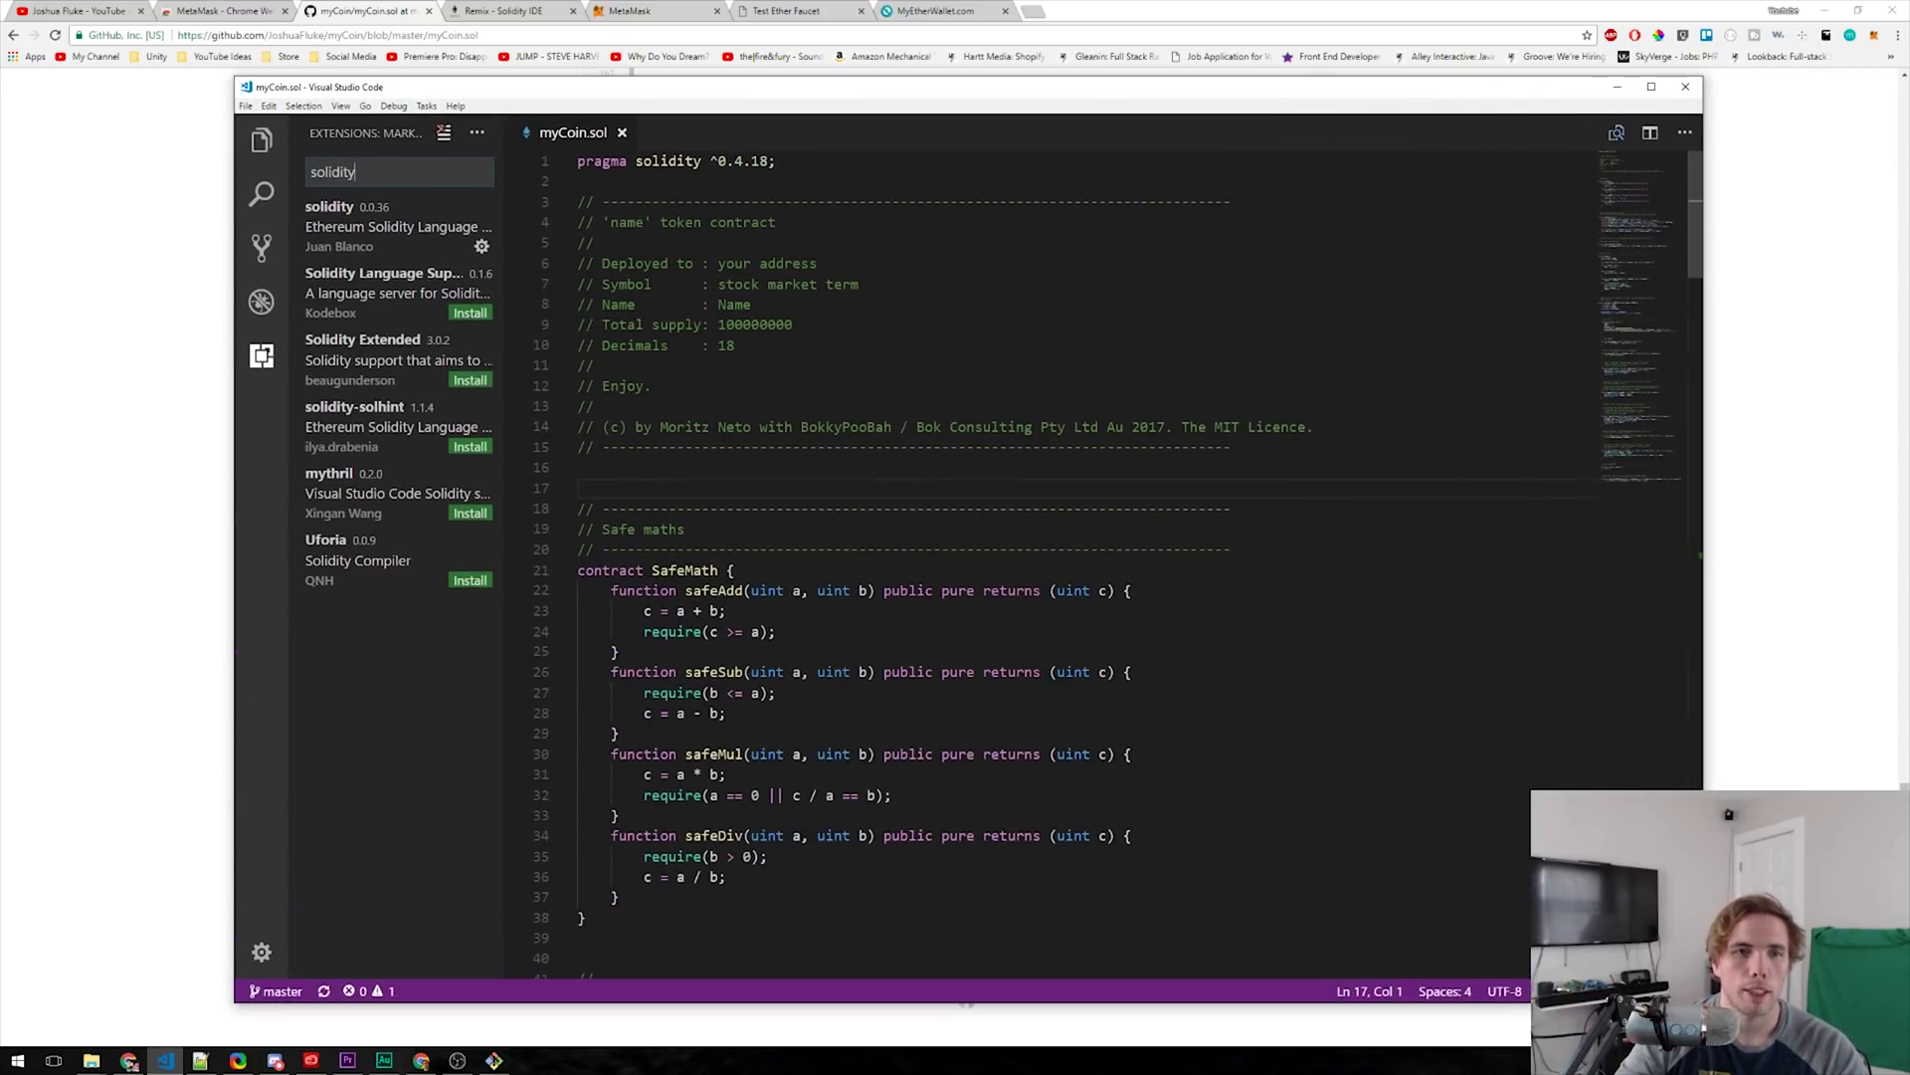
click(1411, 627)
key(ctrl+a)
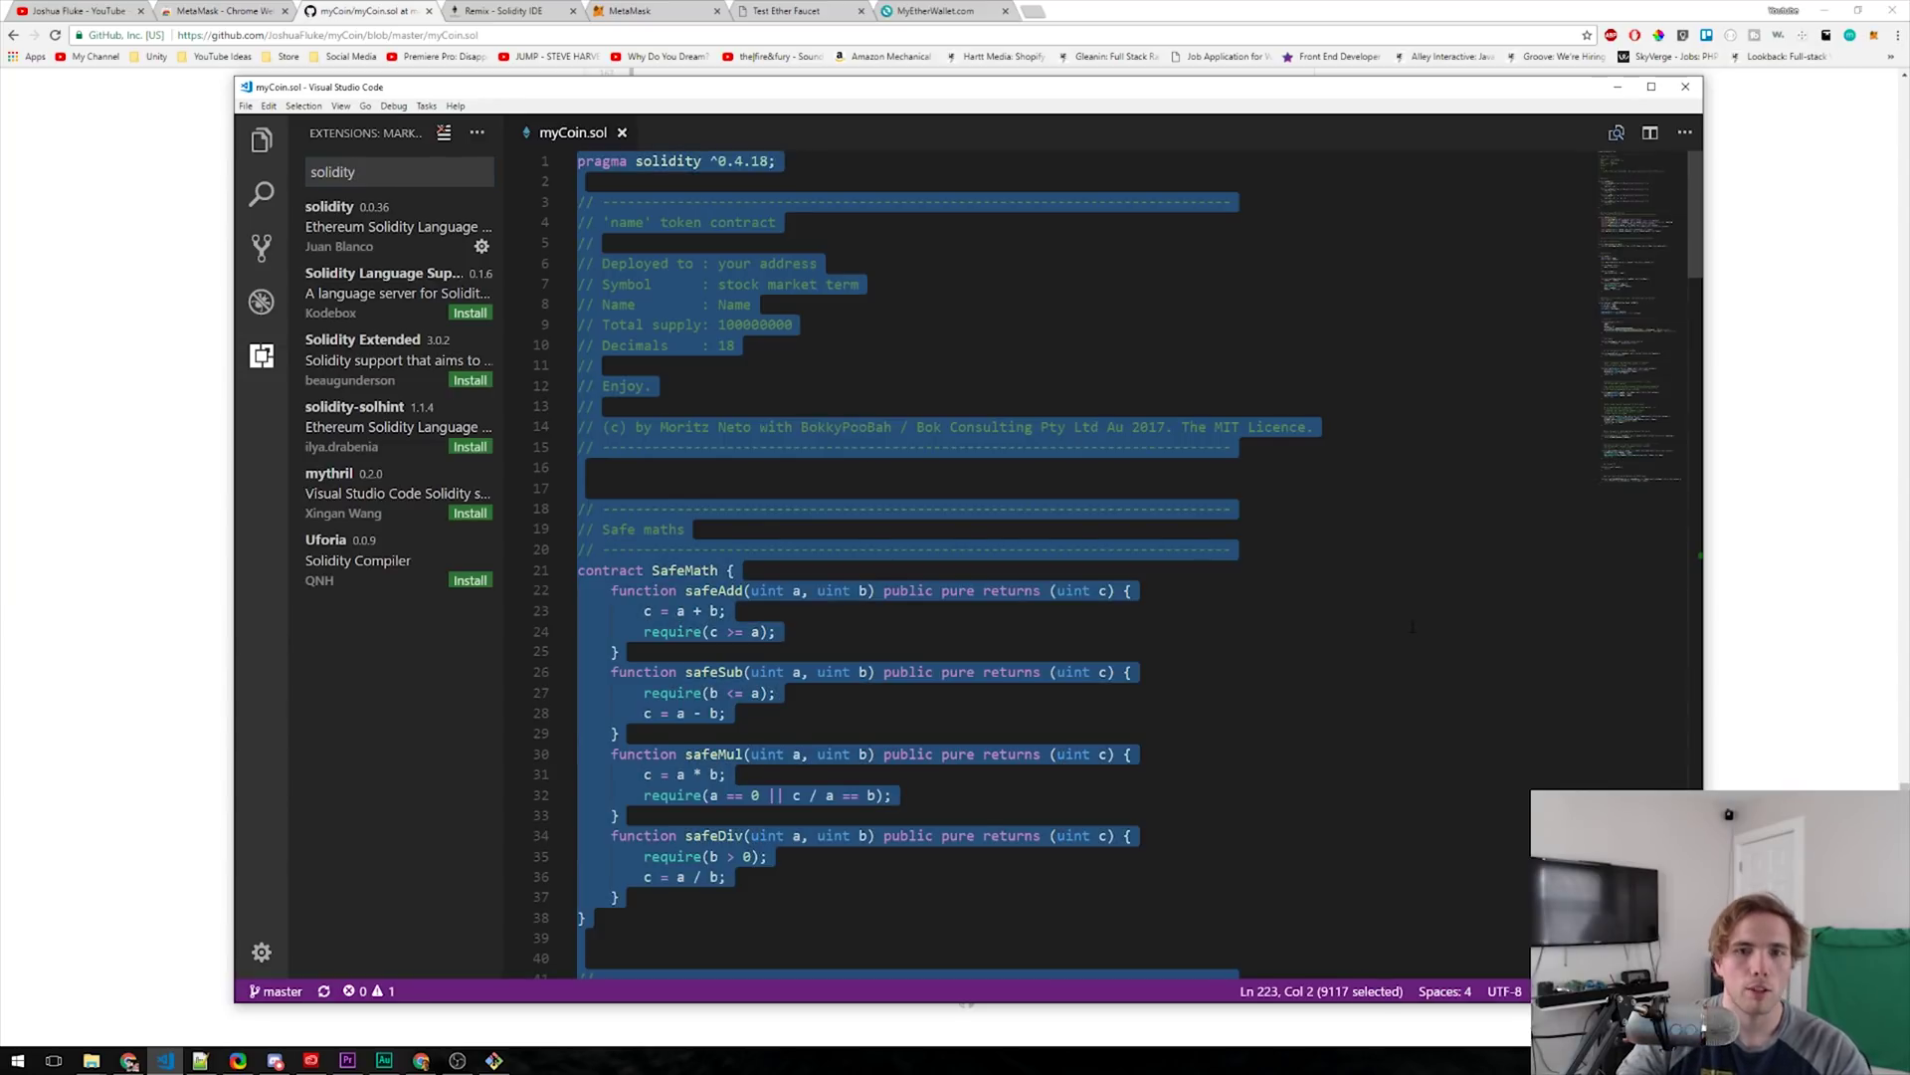
click(1427, 716)
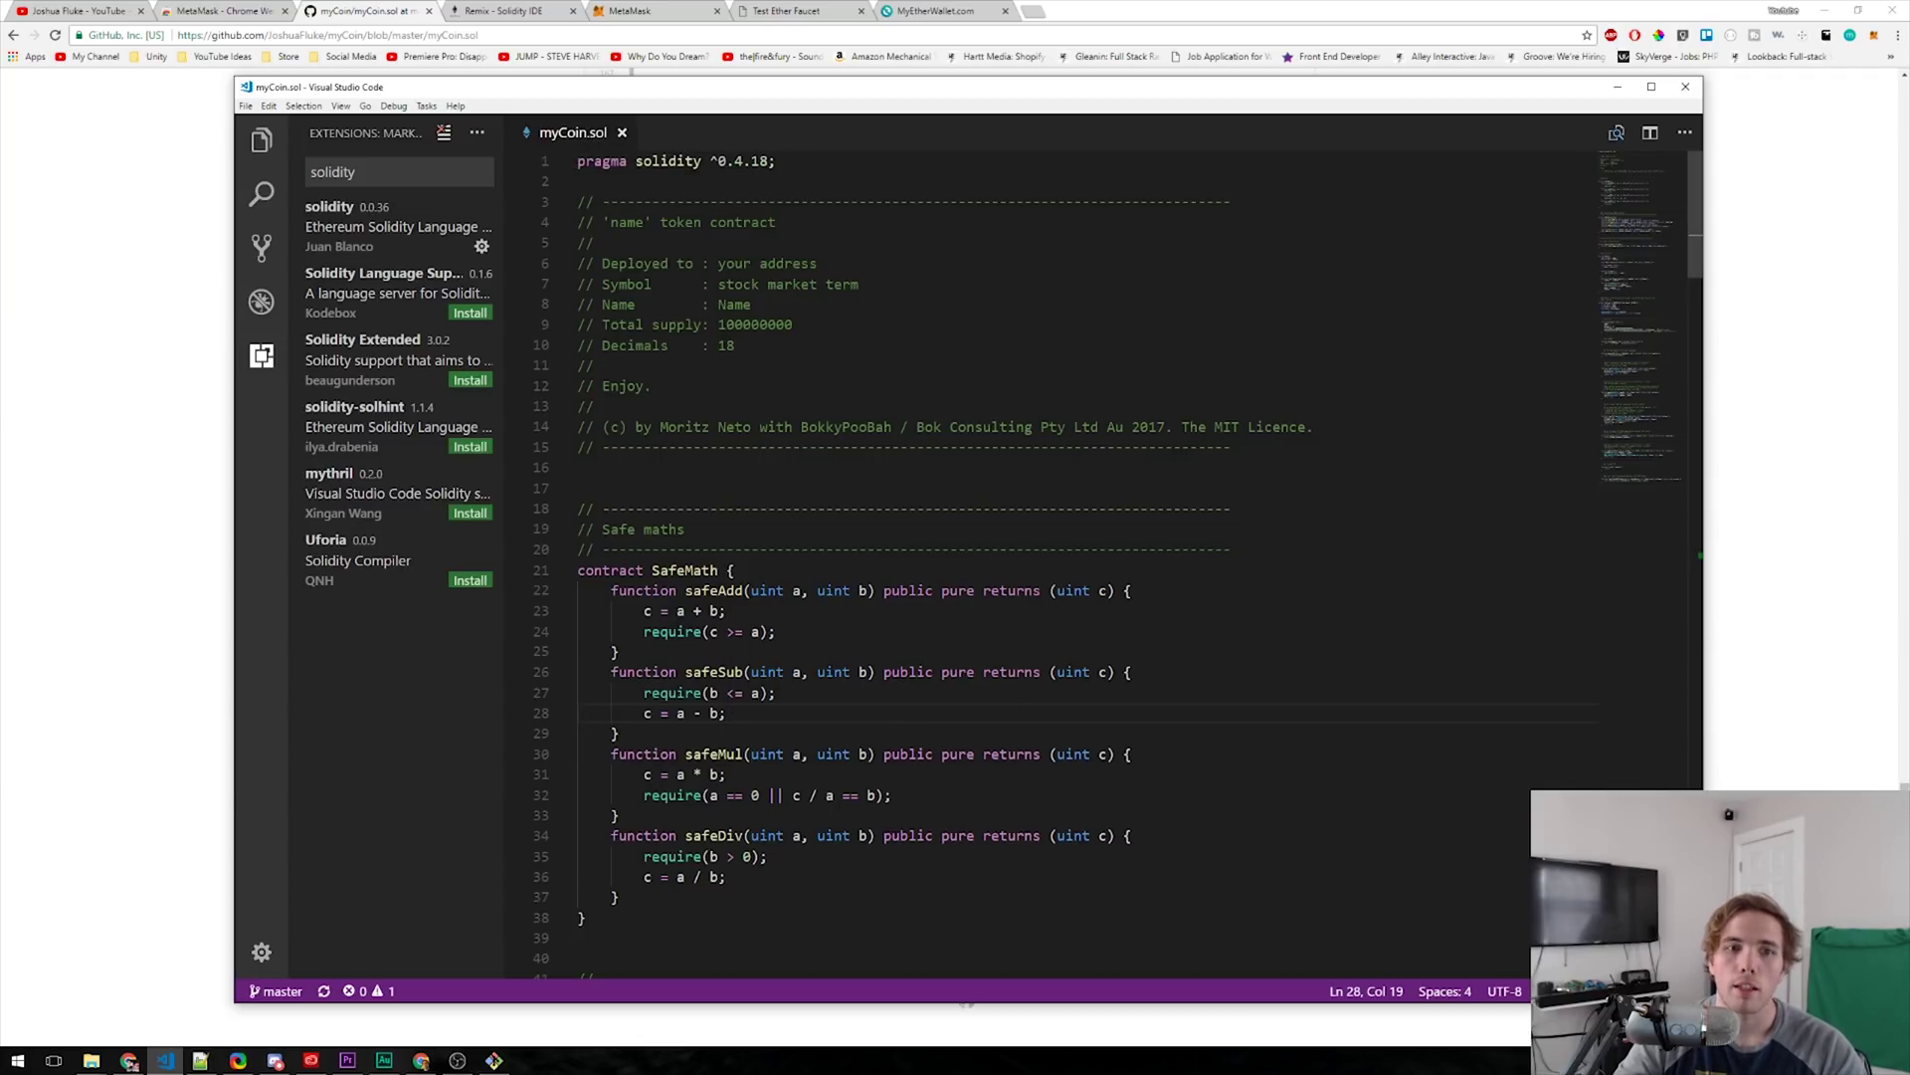
drag(577, 570, 618, 815)
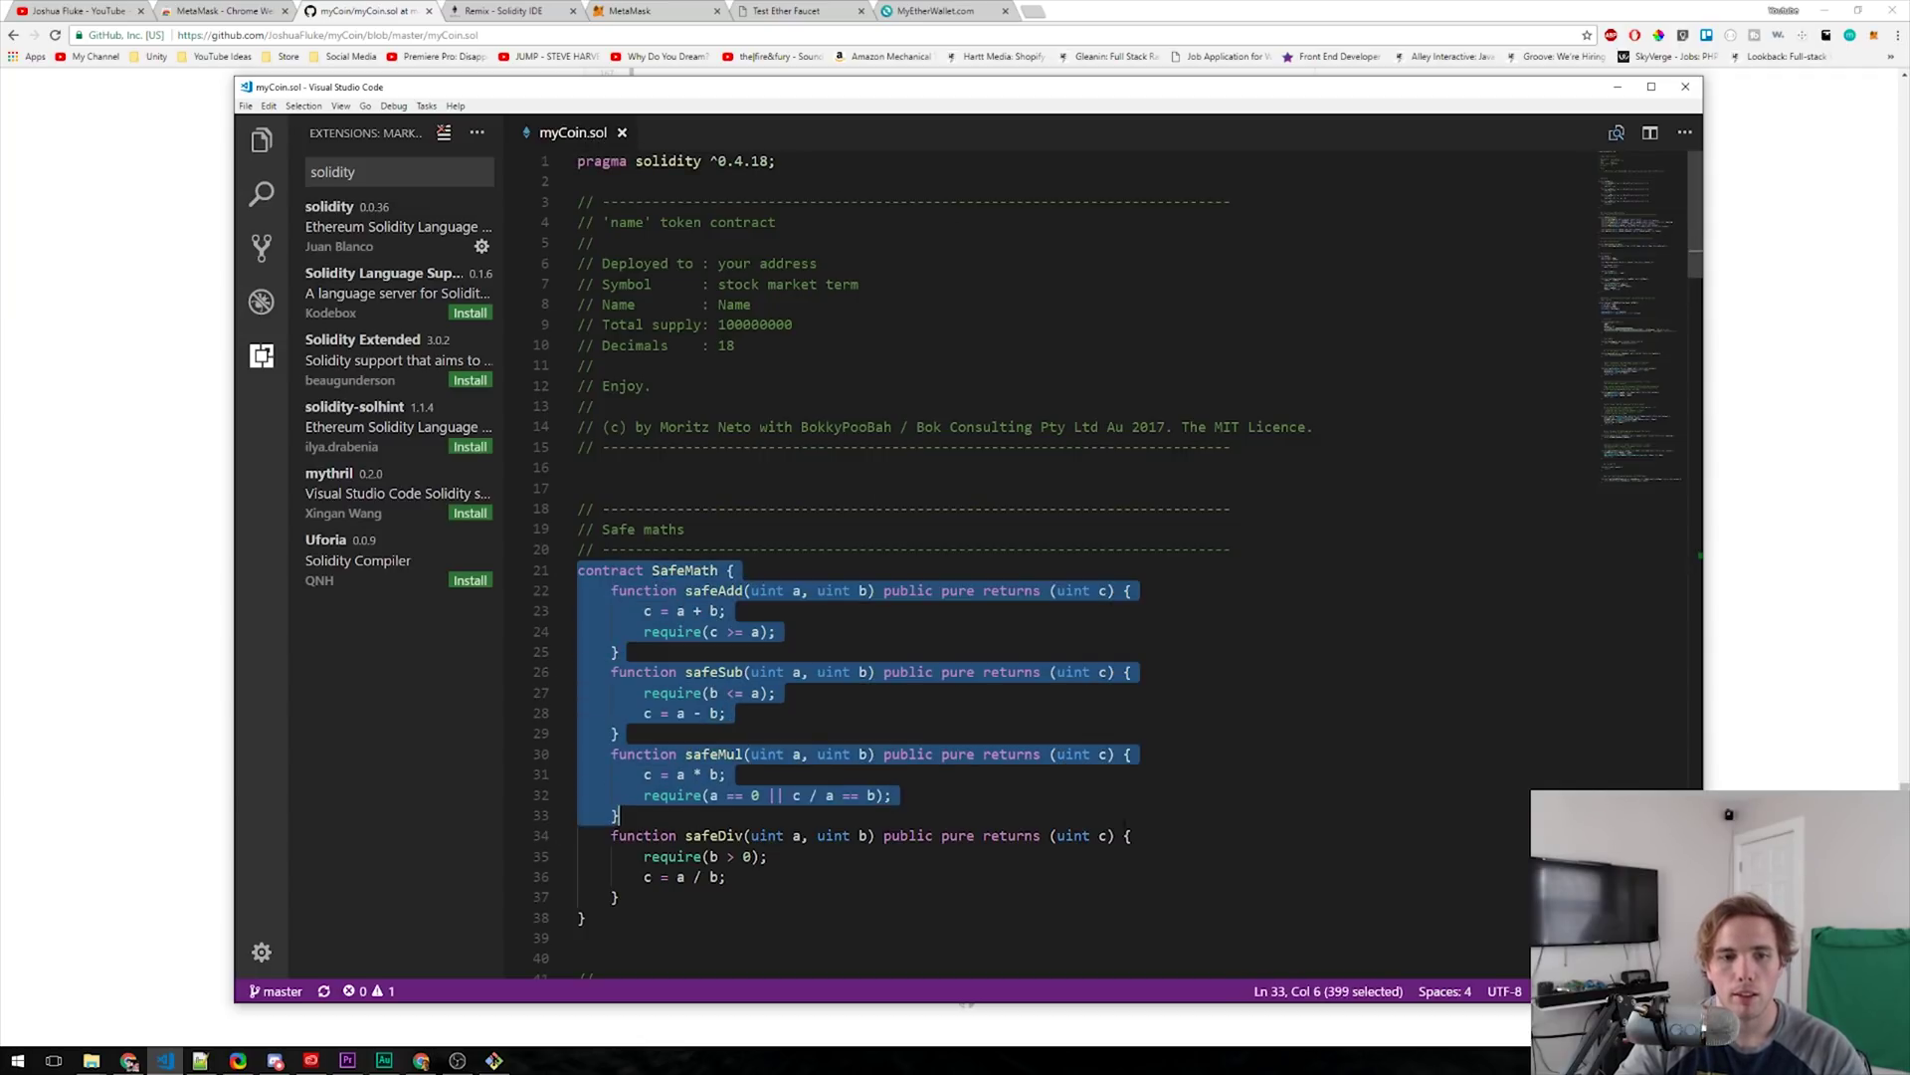
click(1367, 877)
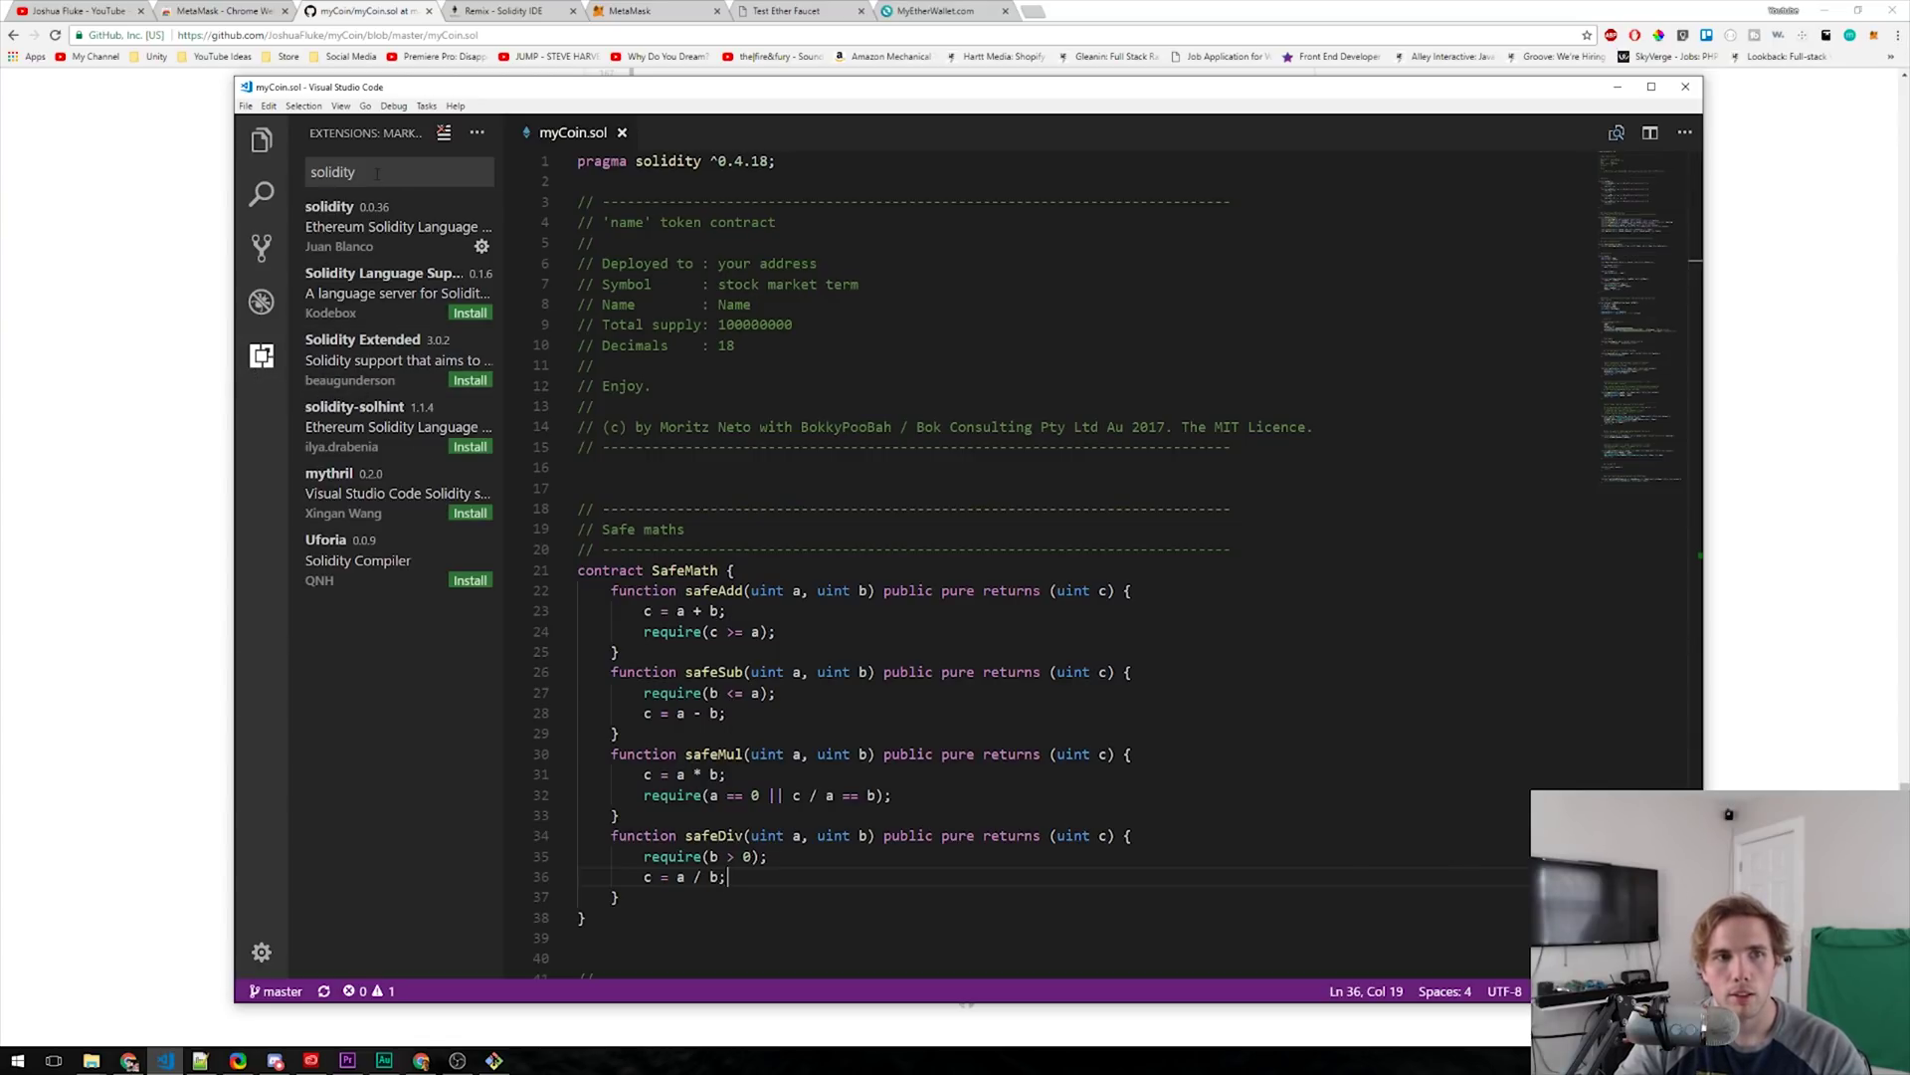
click(346, 231)
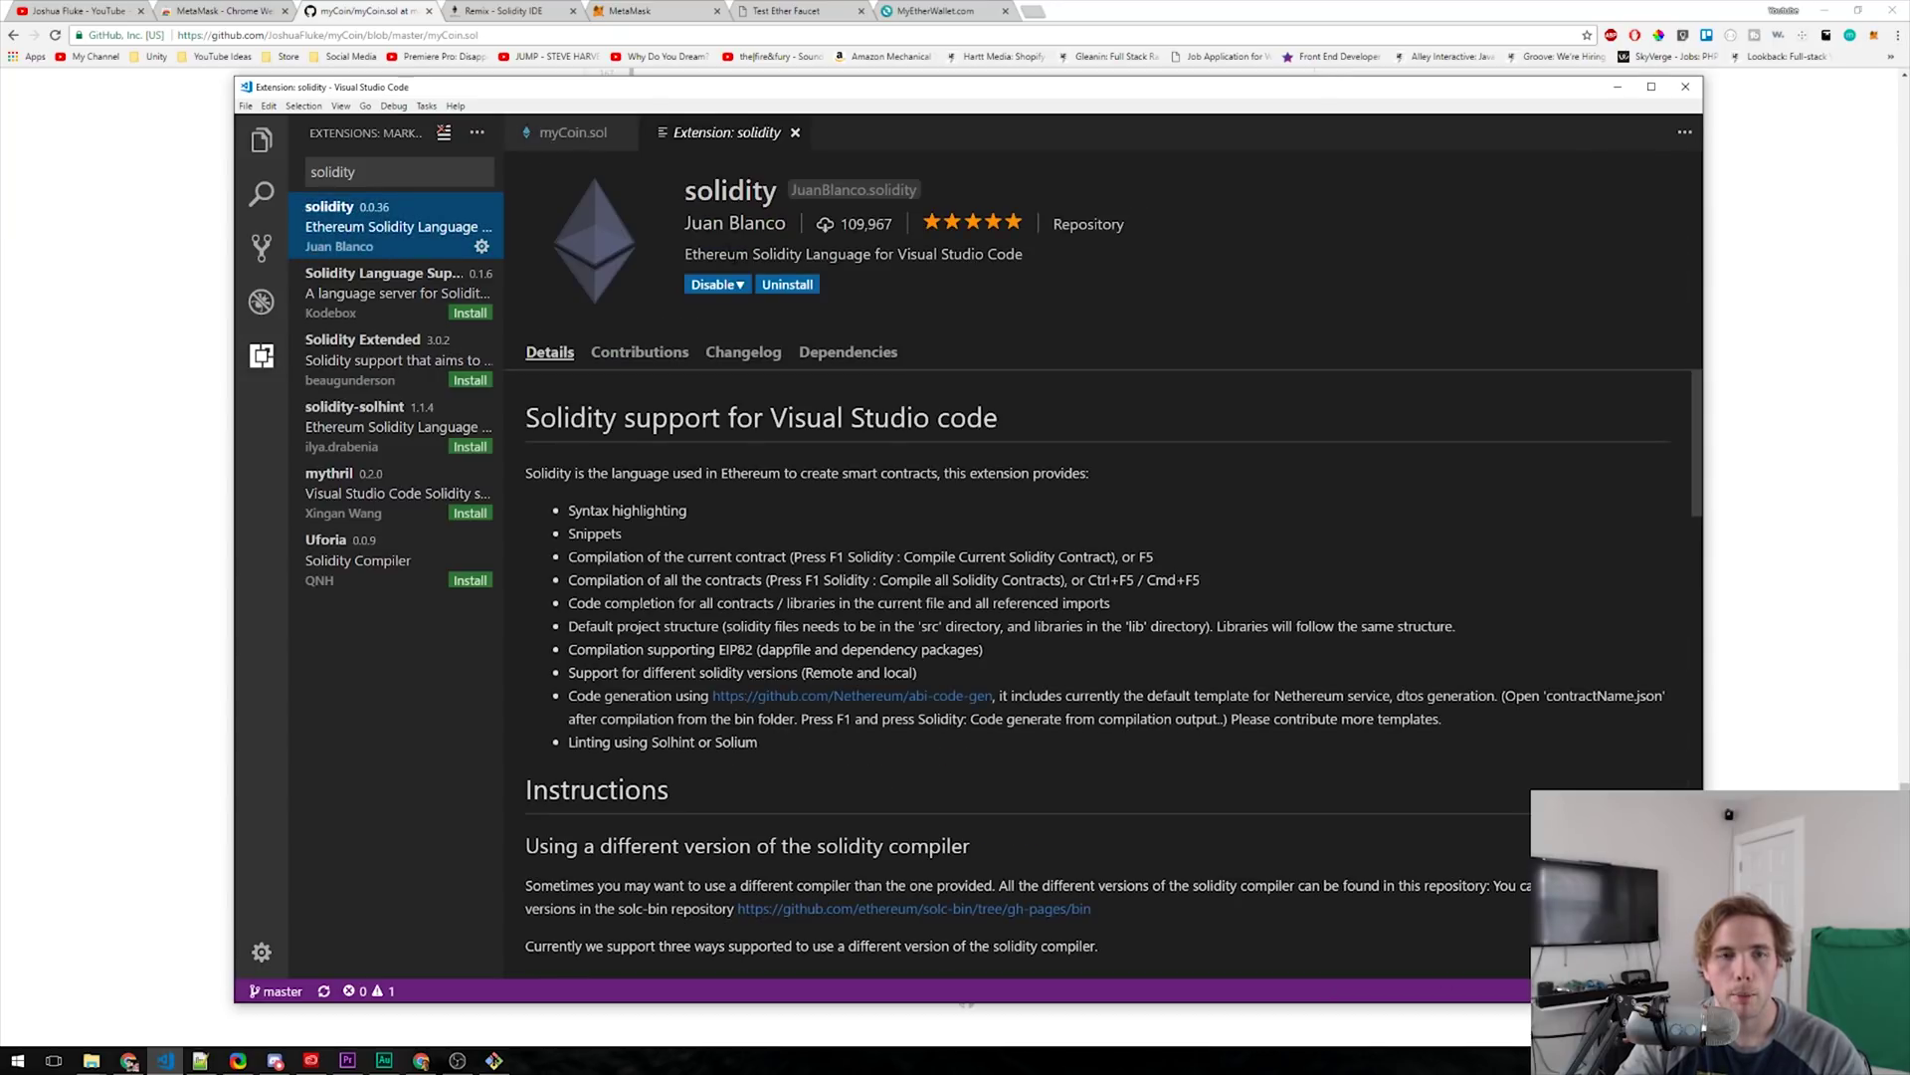